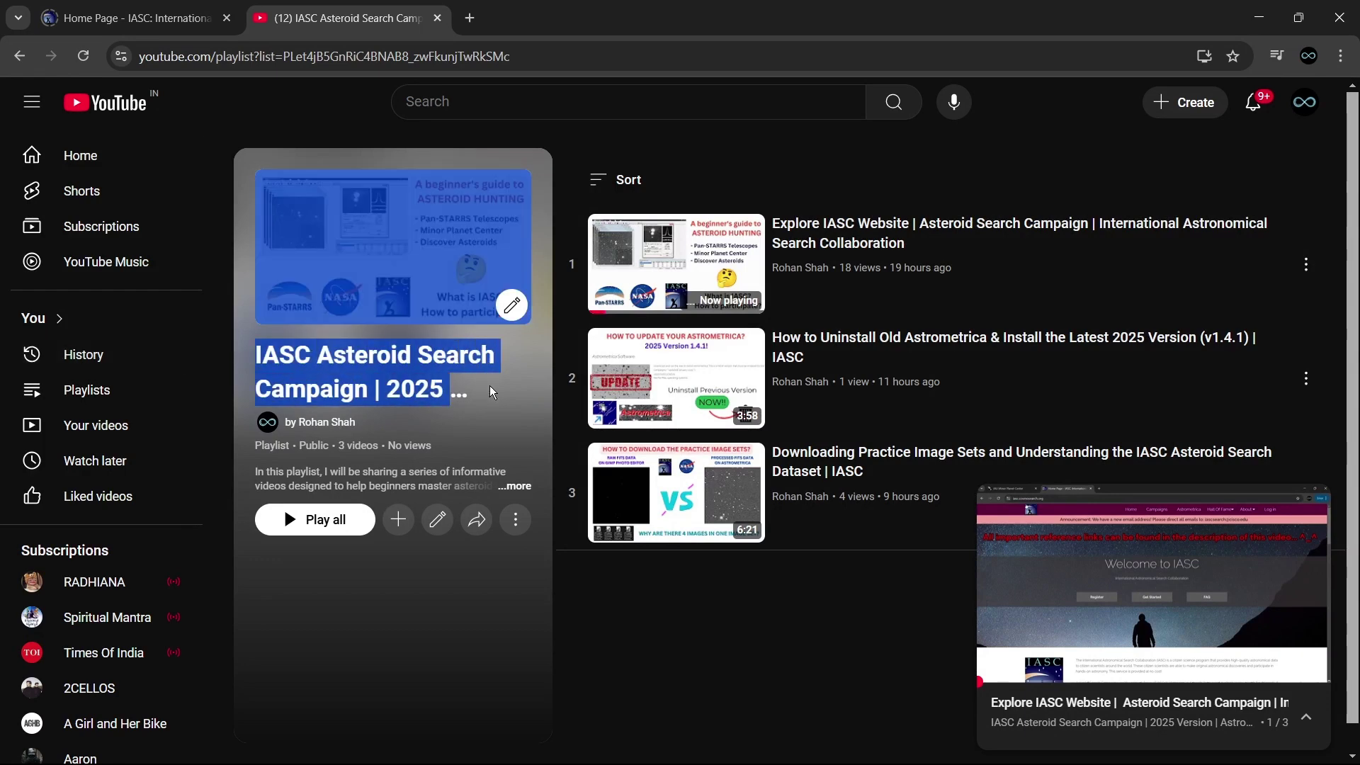
# Scroll through the browser playlist page, zooming in to read the videos and back out
pyautogui.click(724, 643)
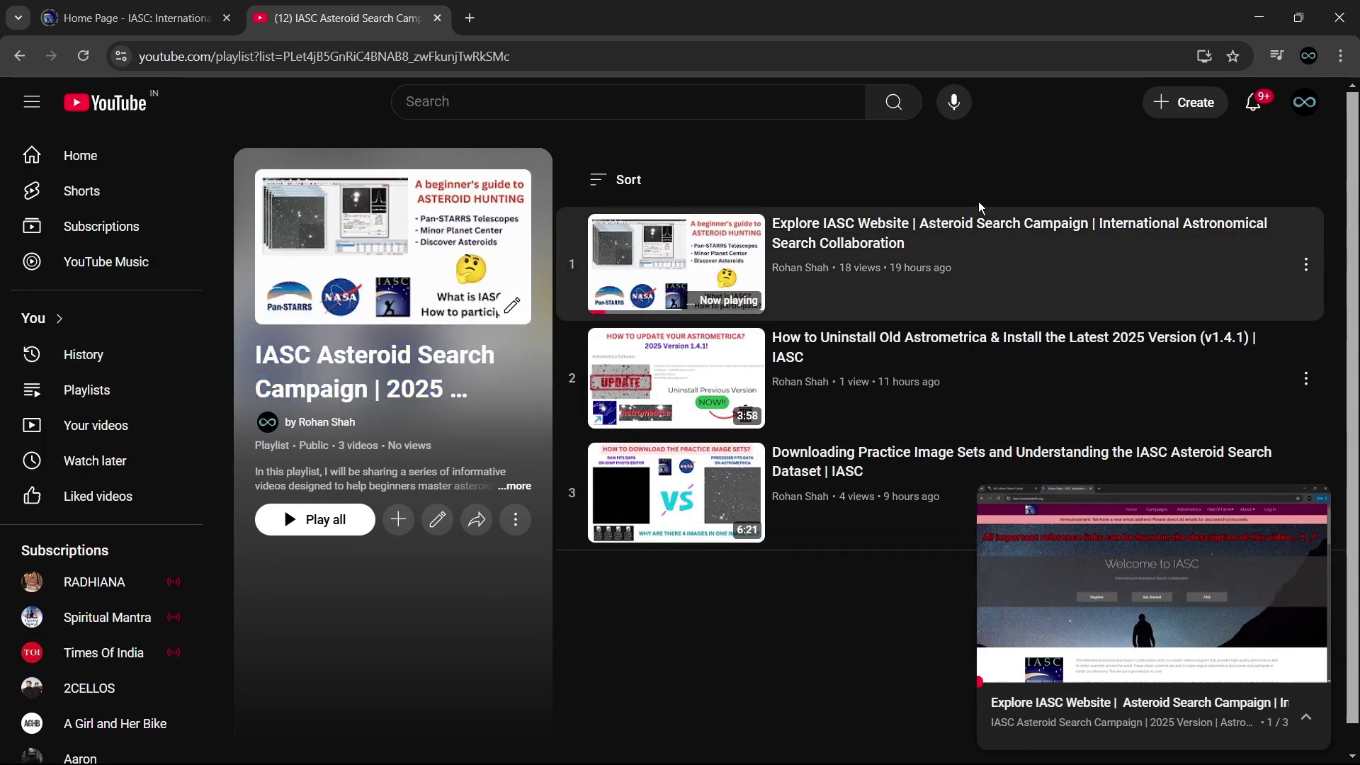
pyautogui.scroll(3, 979, 201)
pyautogui.scroll(2, 979, 201)
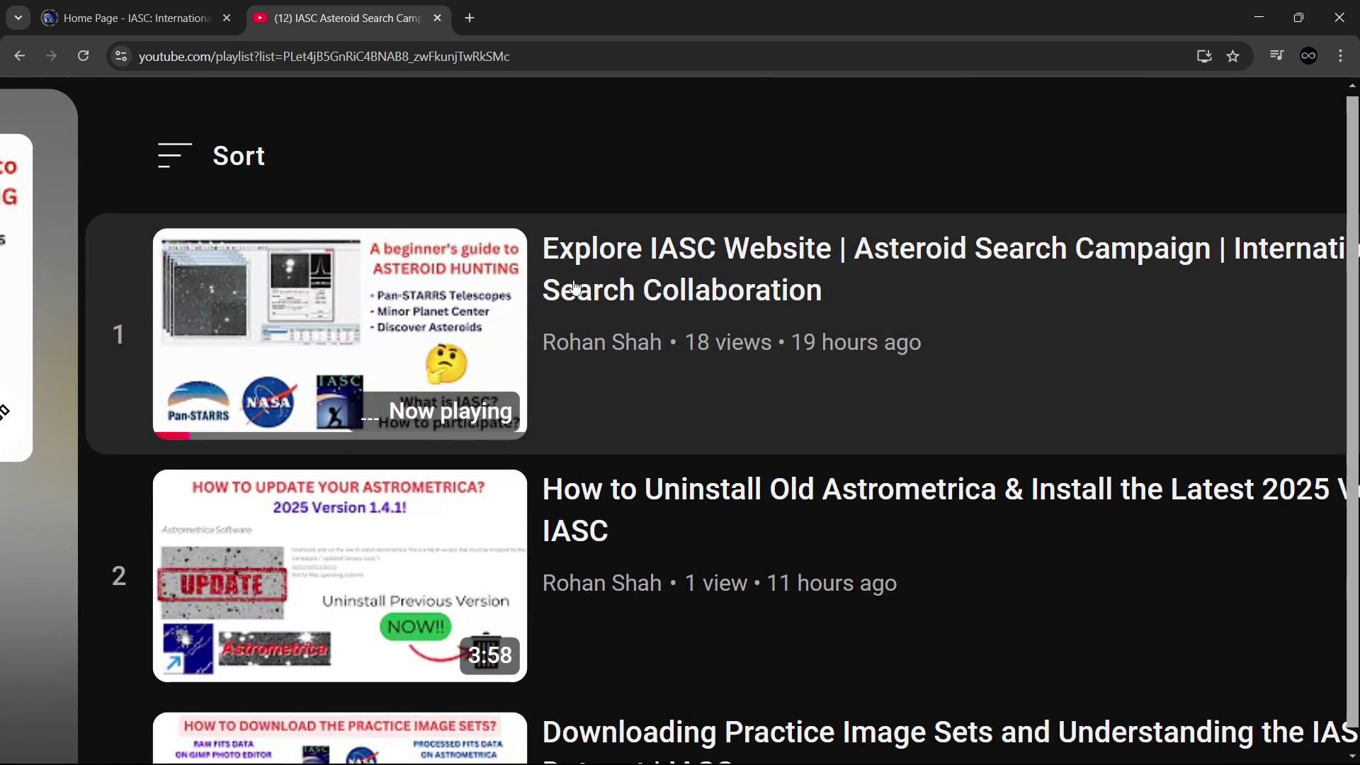
pyautogui.scroll(-1, 691, 263)
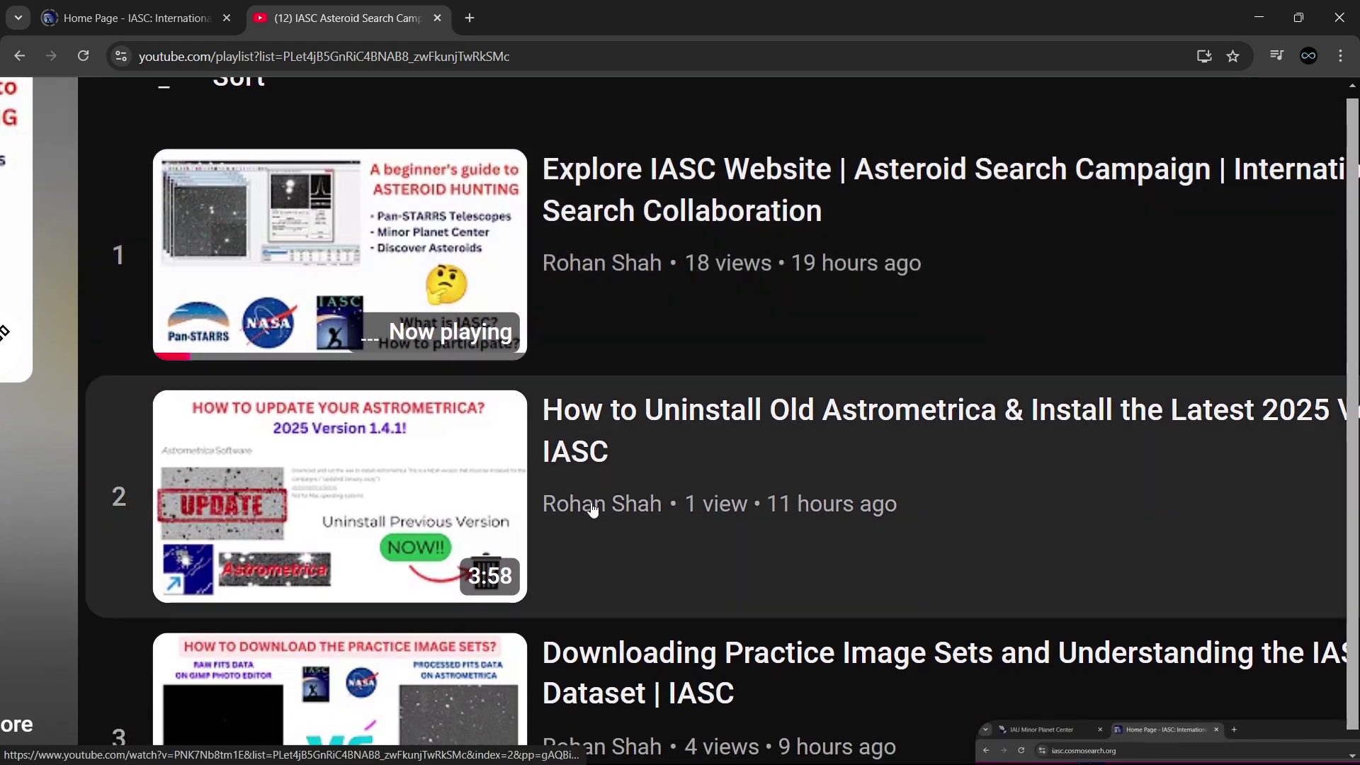
pyautogui.scroll(3, 294, 479)
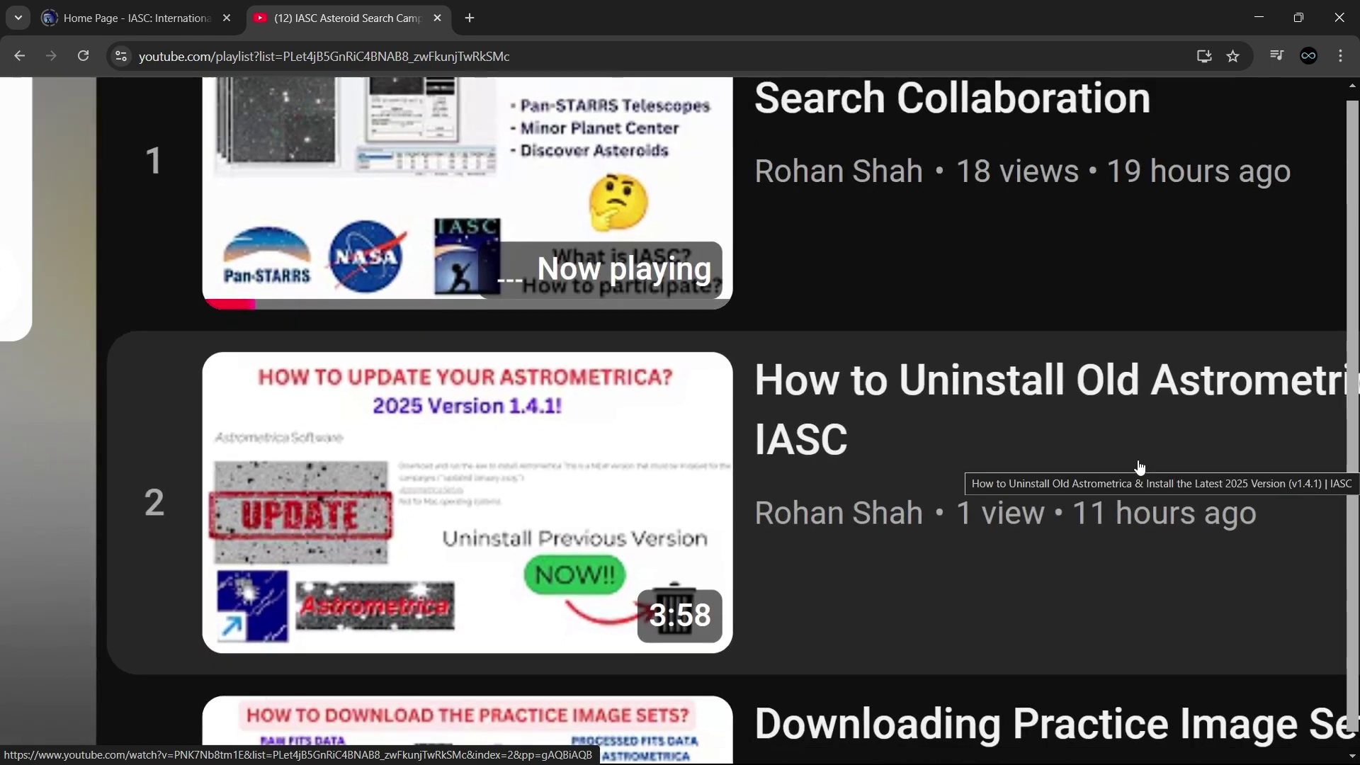
pyautogui.scroll(-2, 1140, 467)
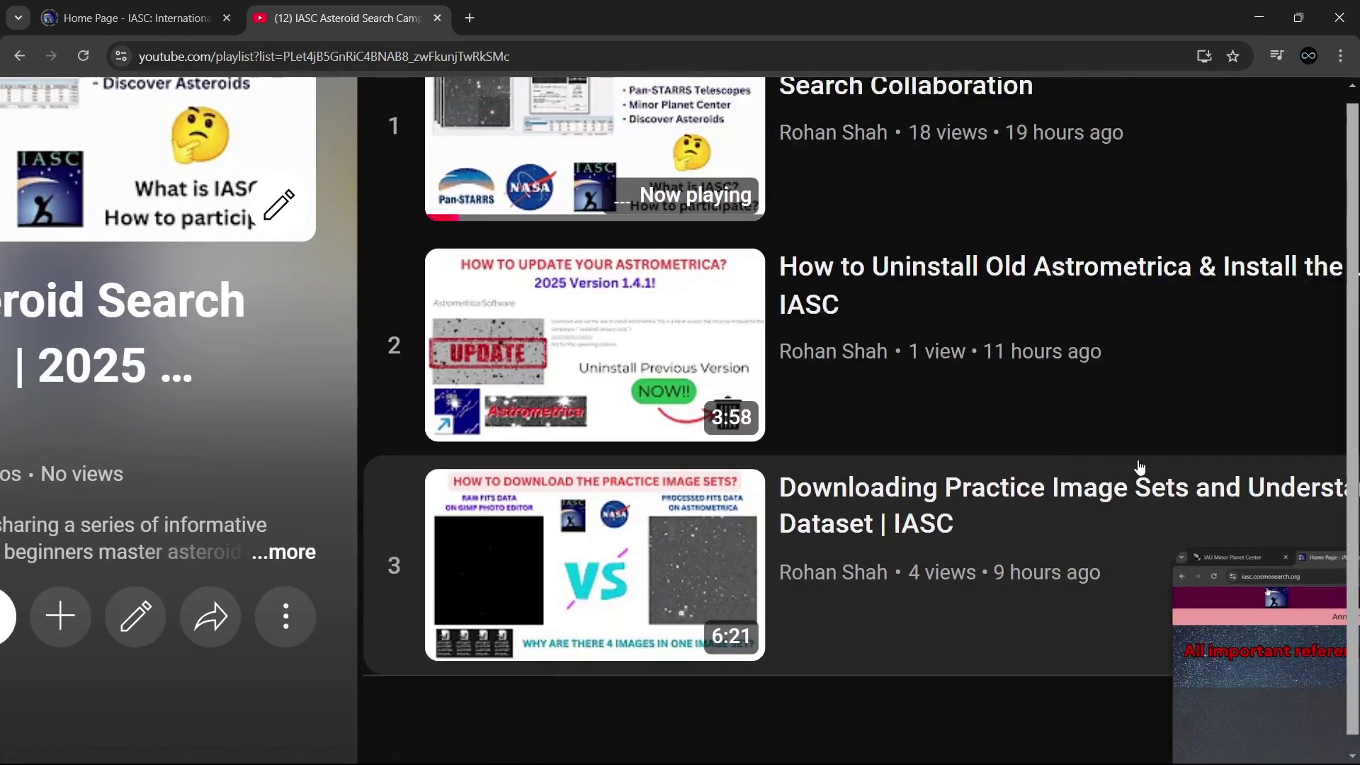
pyautogui.hotkey('ctrl', '+')
pyautogui.hotkey('ctrl', '+')
pyautogui.hotkey('ctrl', '+')
pyautogui.hotkey('ctrl', '+')
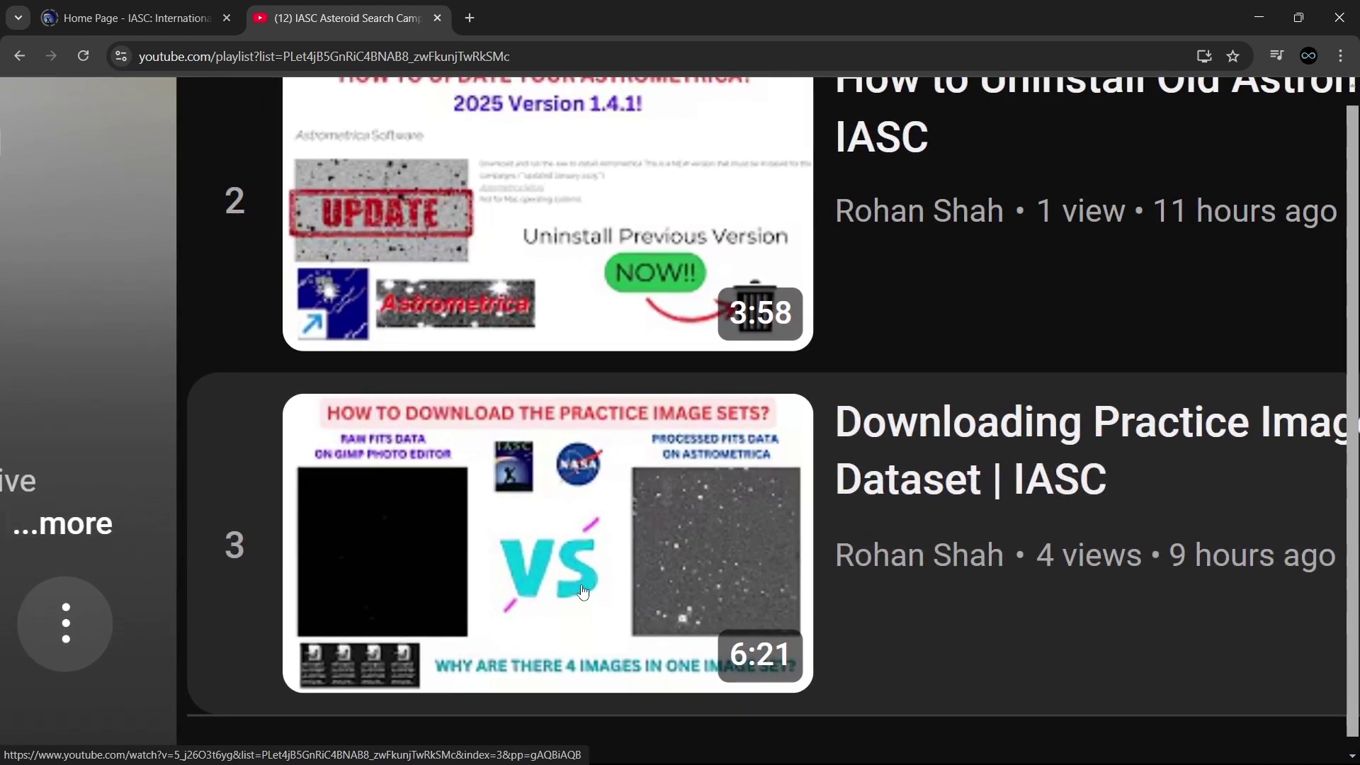
pyautogui.hotkey('ctrl', '-')
pyautogui.hotkey('ctrl', '-')
pyautogui.hotkey('ctrl', '-')
pyautogui.hotkey('ctrl', '-')
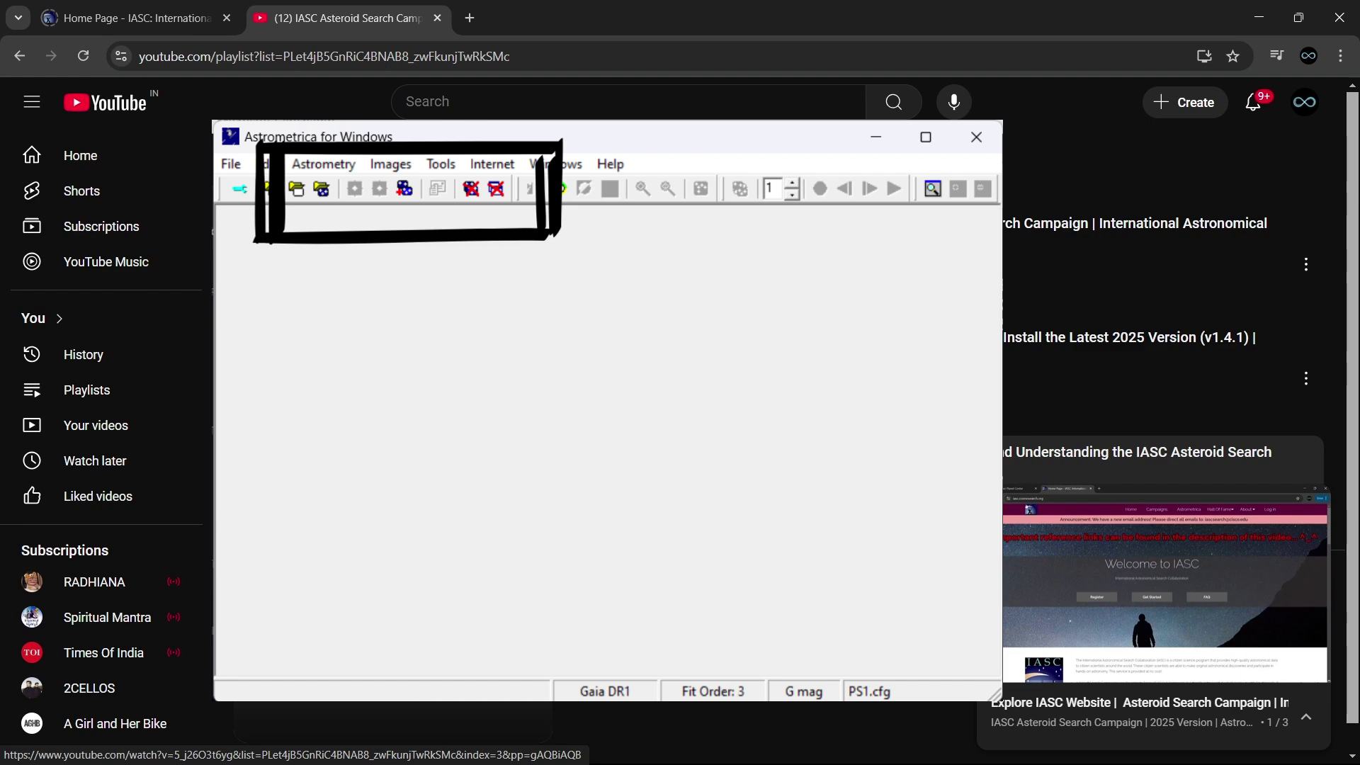
# Launch Astrometrica from its desktop shortcut and maximize its window
pyautogui.hotkey('alt', 'Tab')
pyautogui.hotkey('alt', 'Tab')
pyautogui.hotkey('alt', 'Tab')
pyautogui.hotkey('alt', 'Tab')
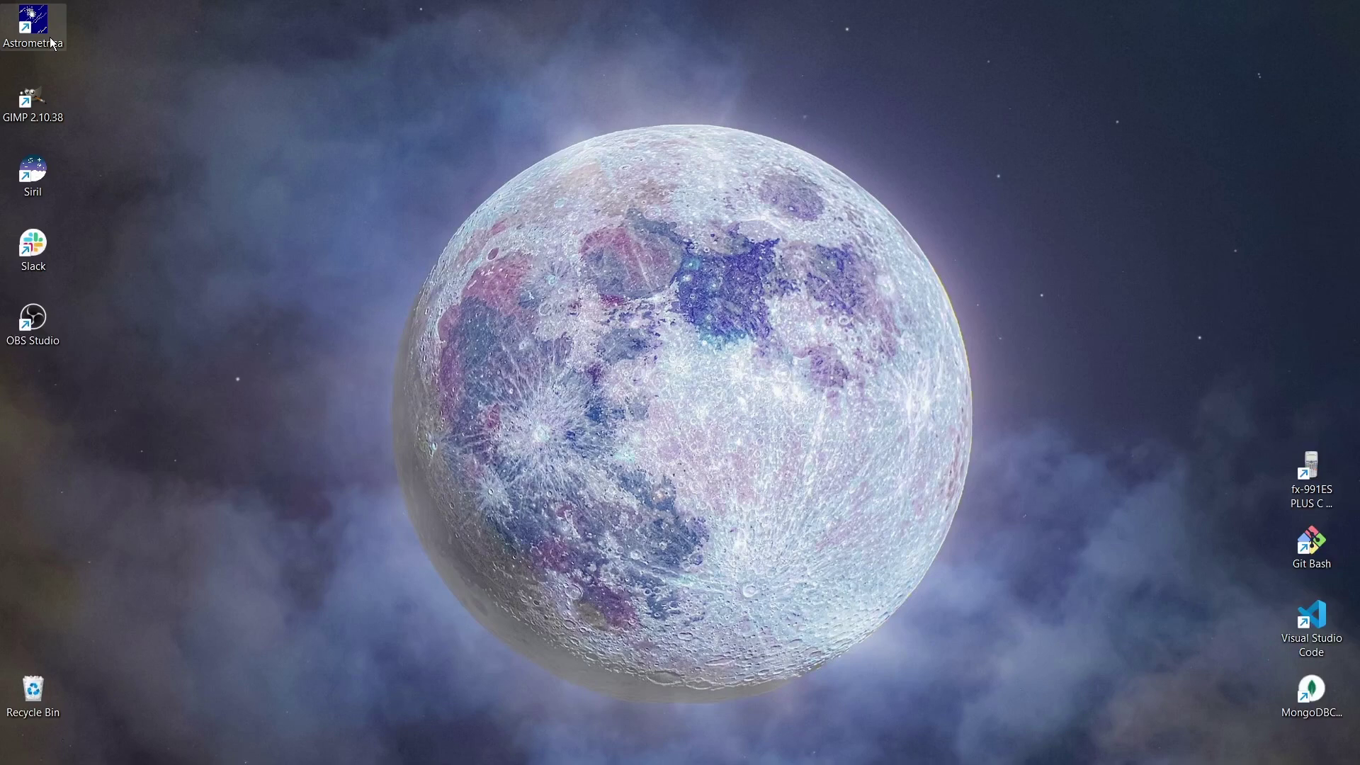
pyautogui.doubleClick(52, 44)
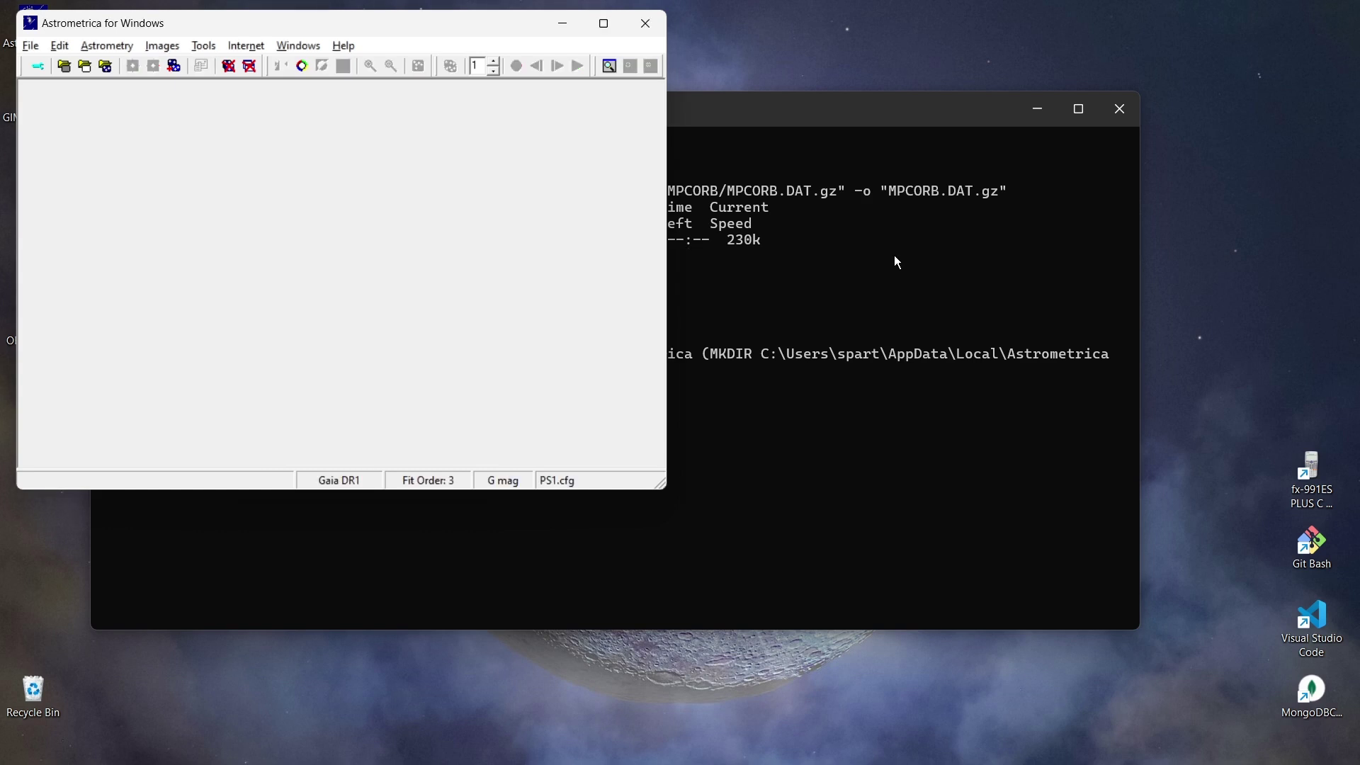
pyautogui.click(609, 24)
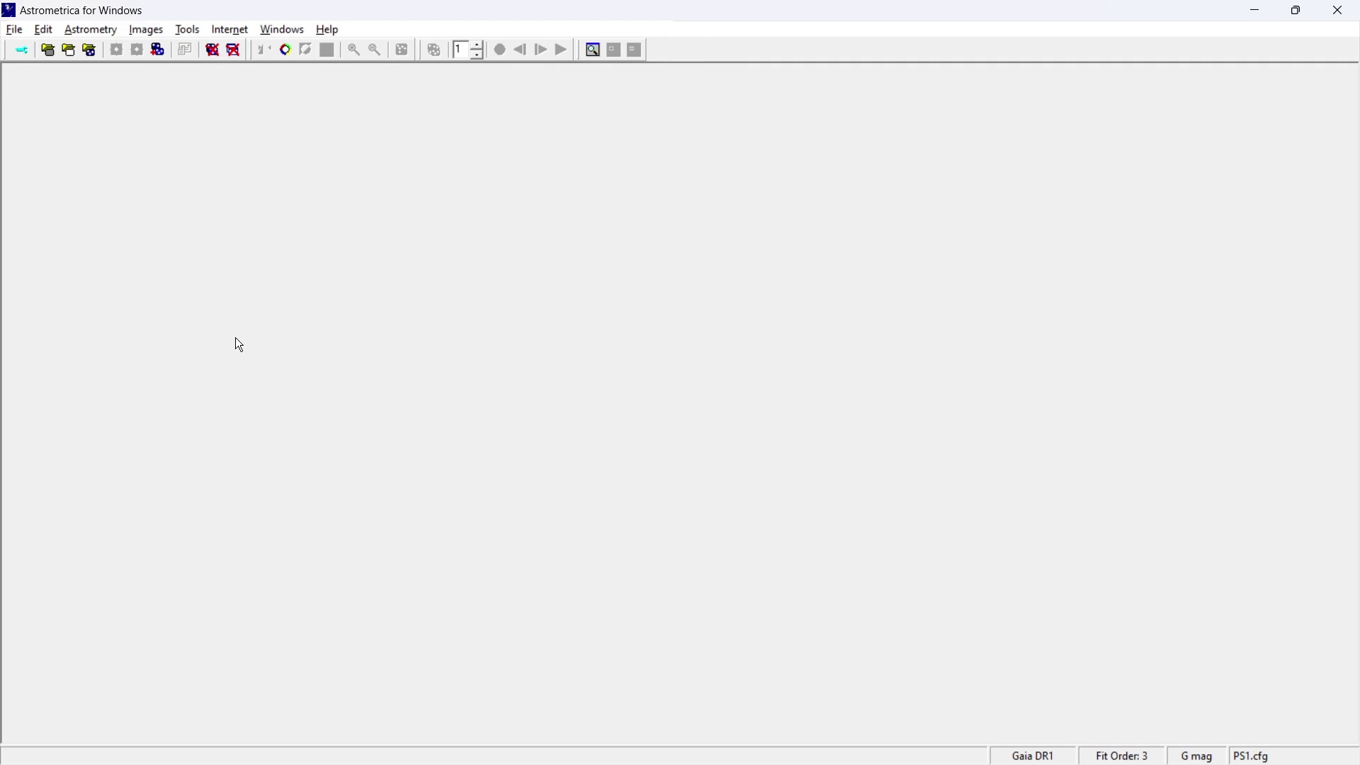
pyautogui.click(175, 744)
pyautogui.moveTo(411, 757)
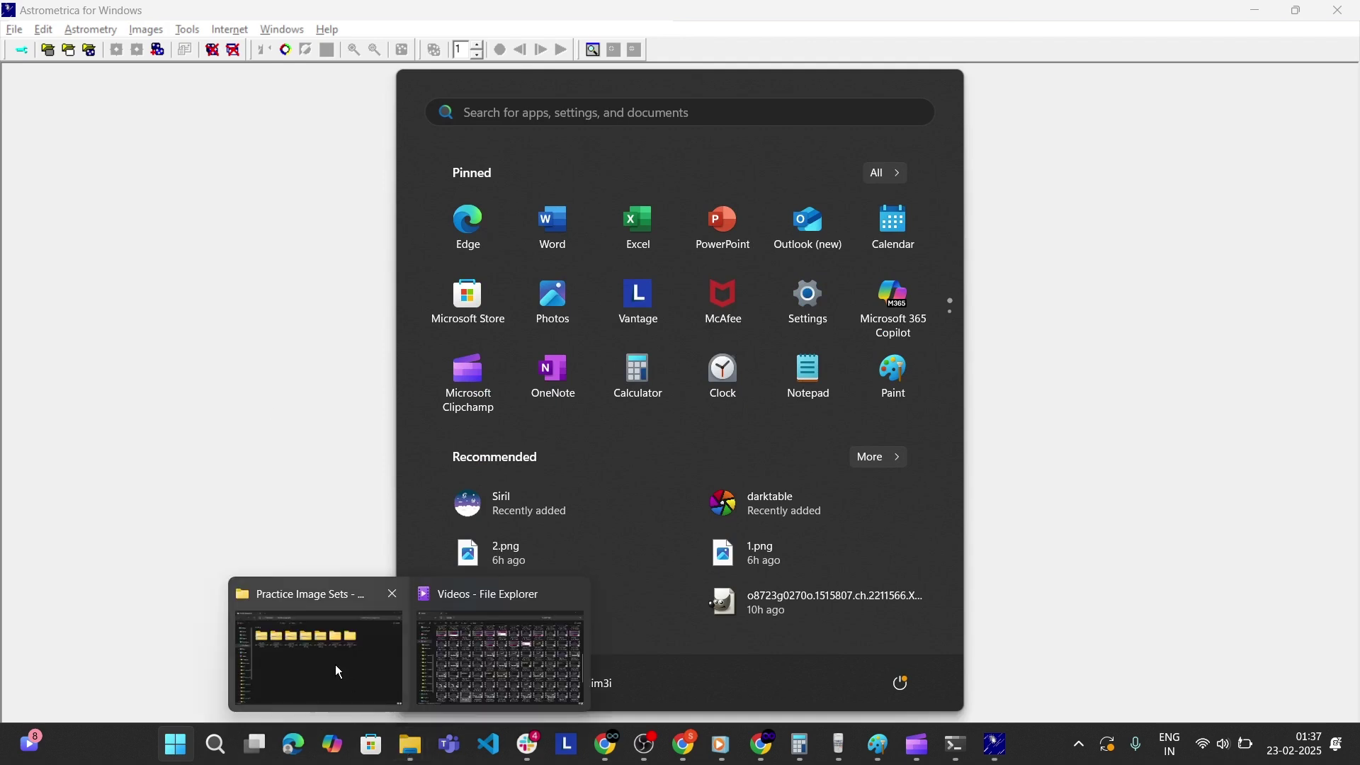
pyautogui.click(329, 657)
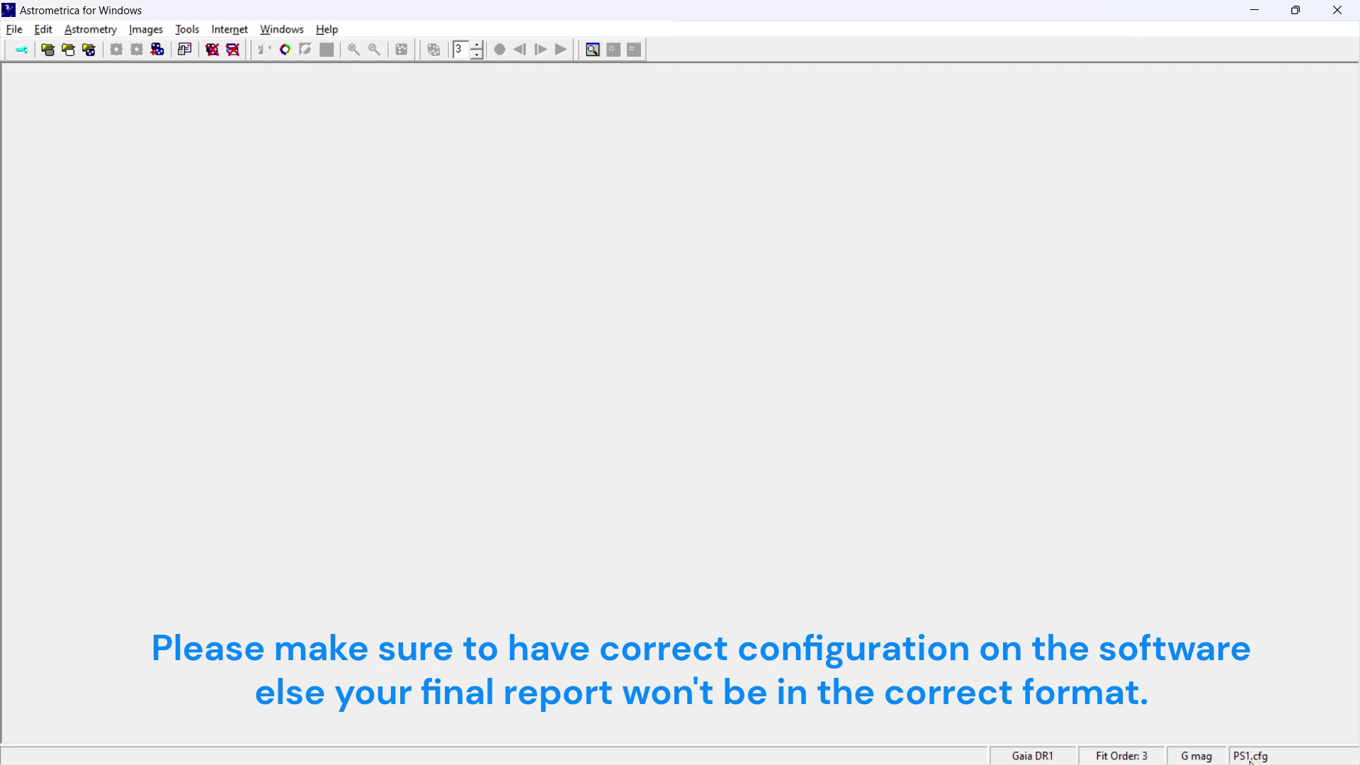
# Load PS1.cfg into the program settings, save it and accept with OK
pyautogui.click(22, 51)
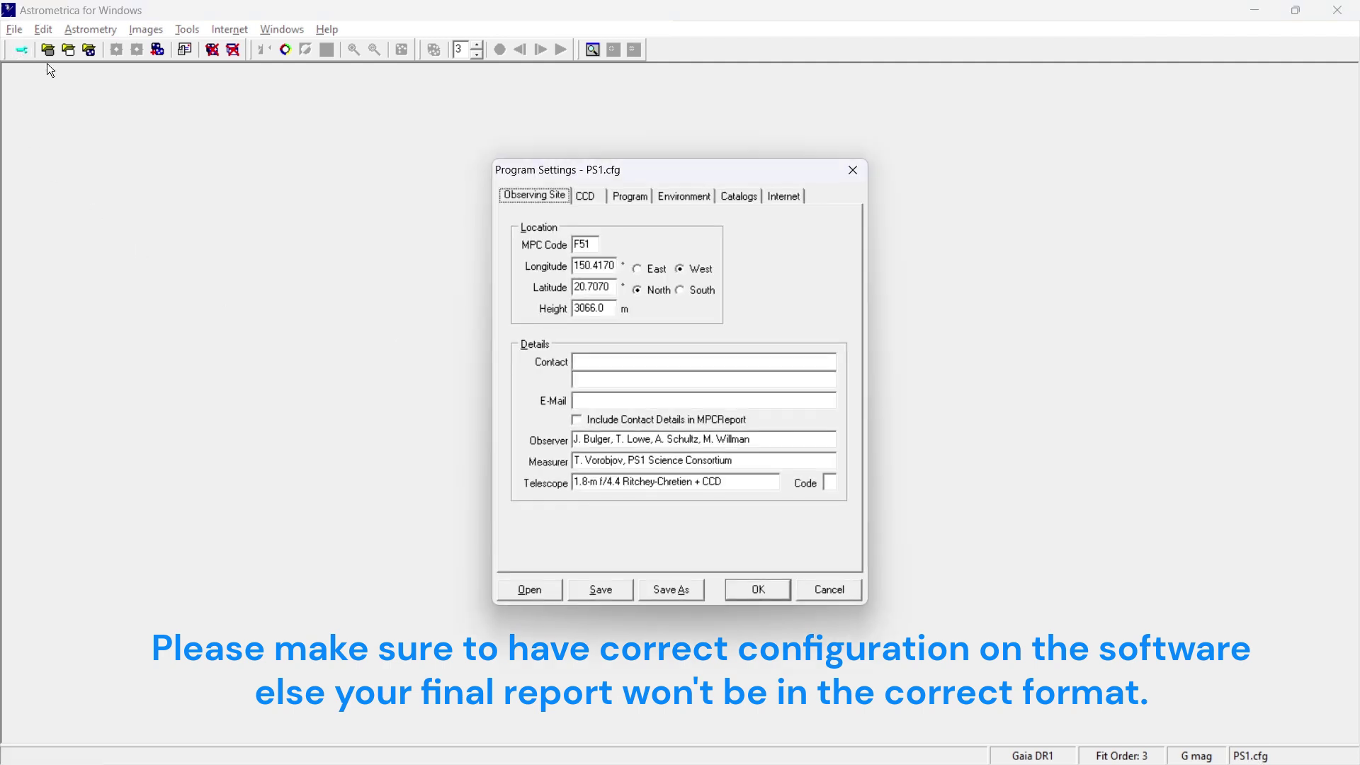
pyautogui.click(540, 592)
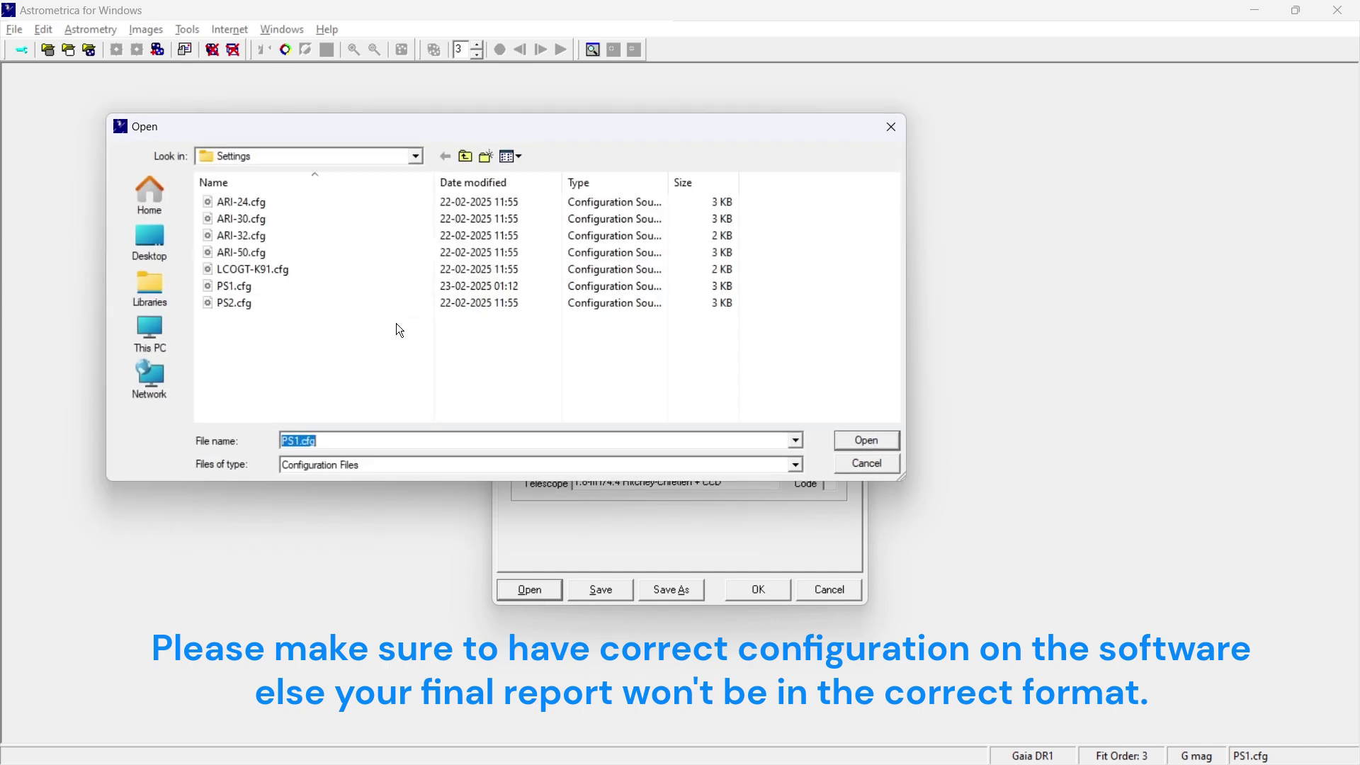
pyautogui.doubleClick(232, 286)
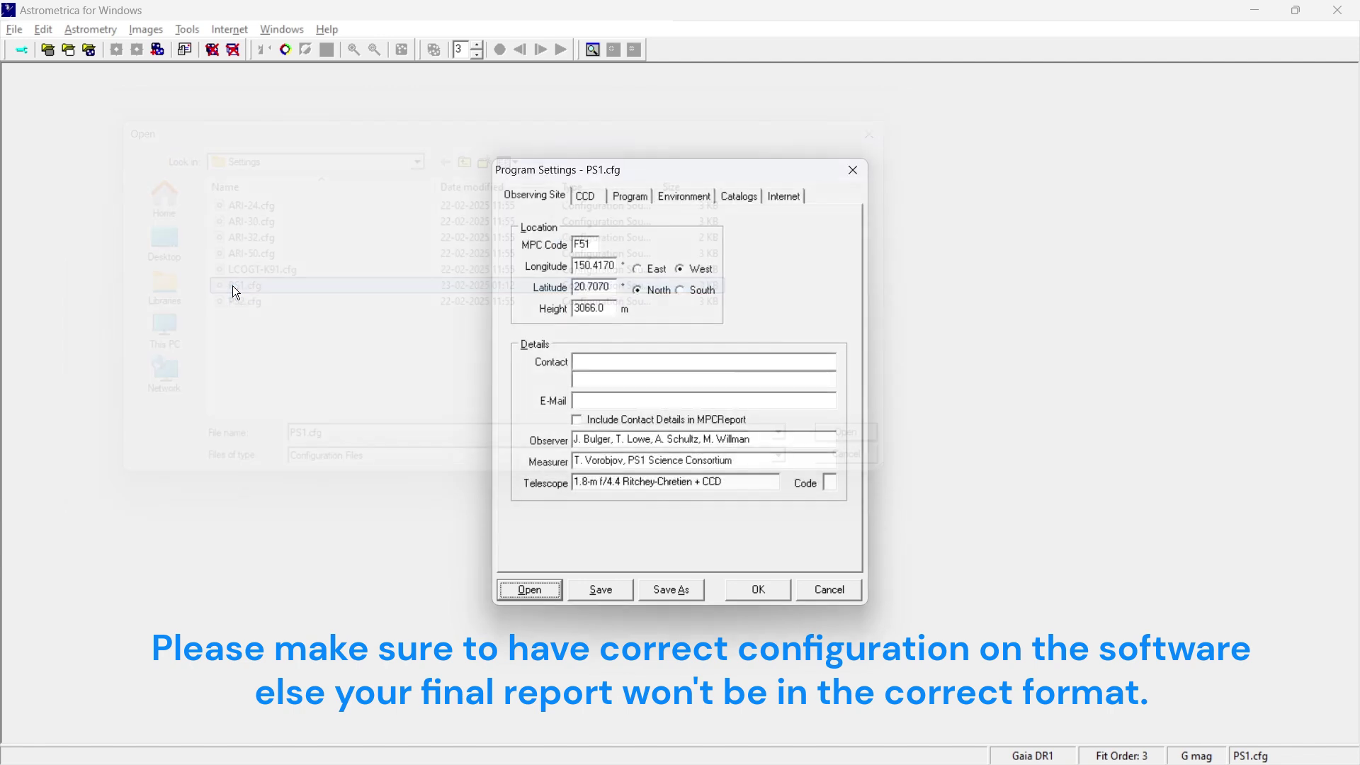
pyautogui.click(585, 592)
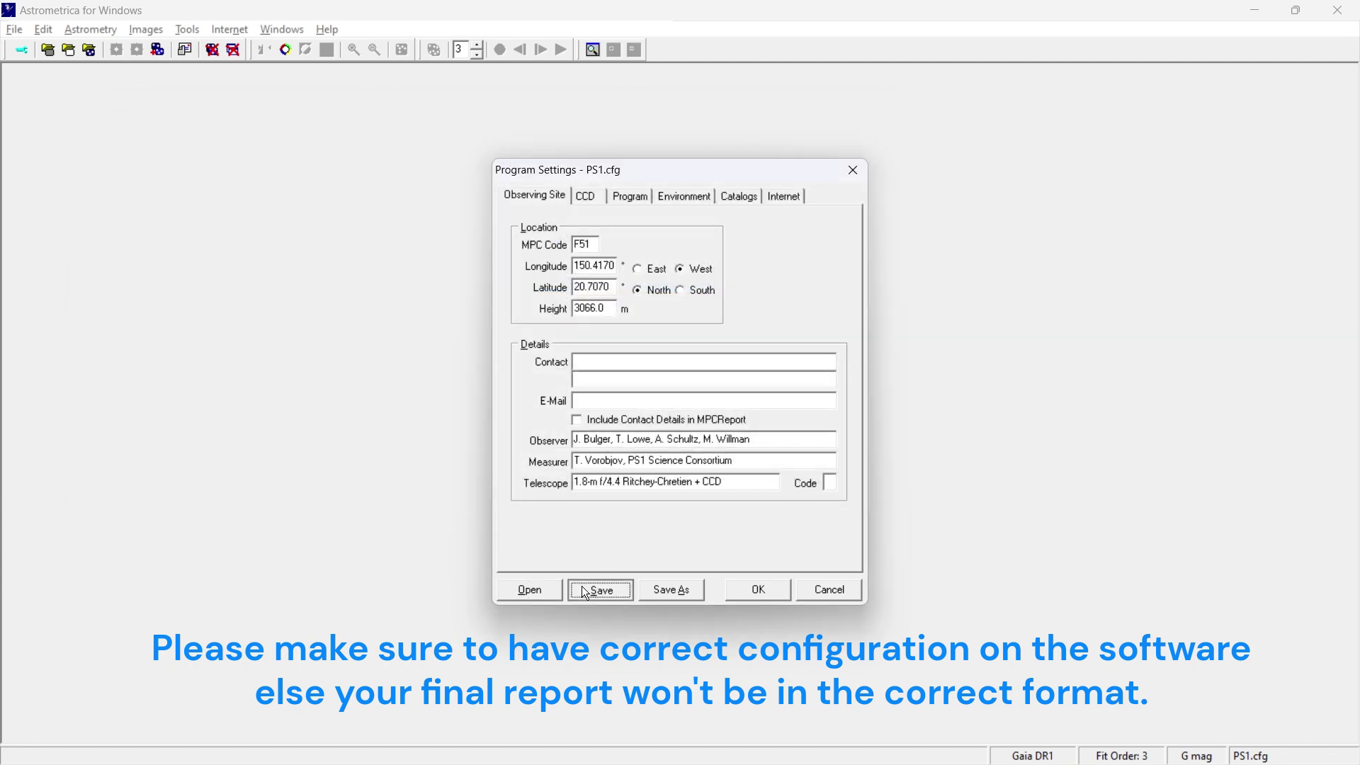
pyautogui.click(755, 591)
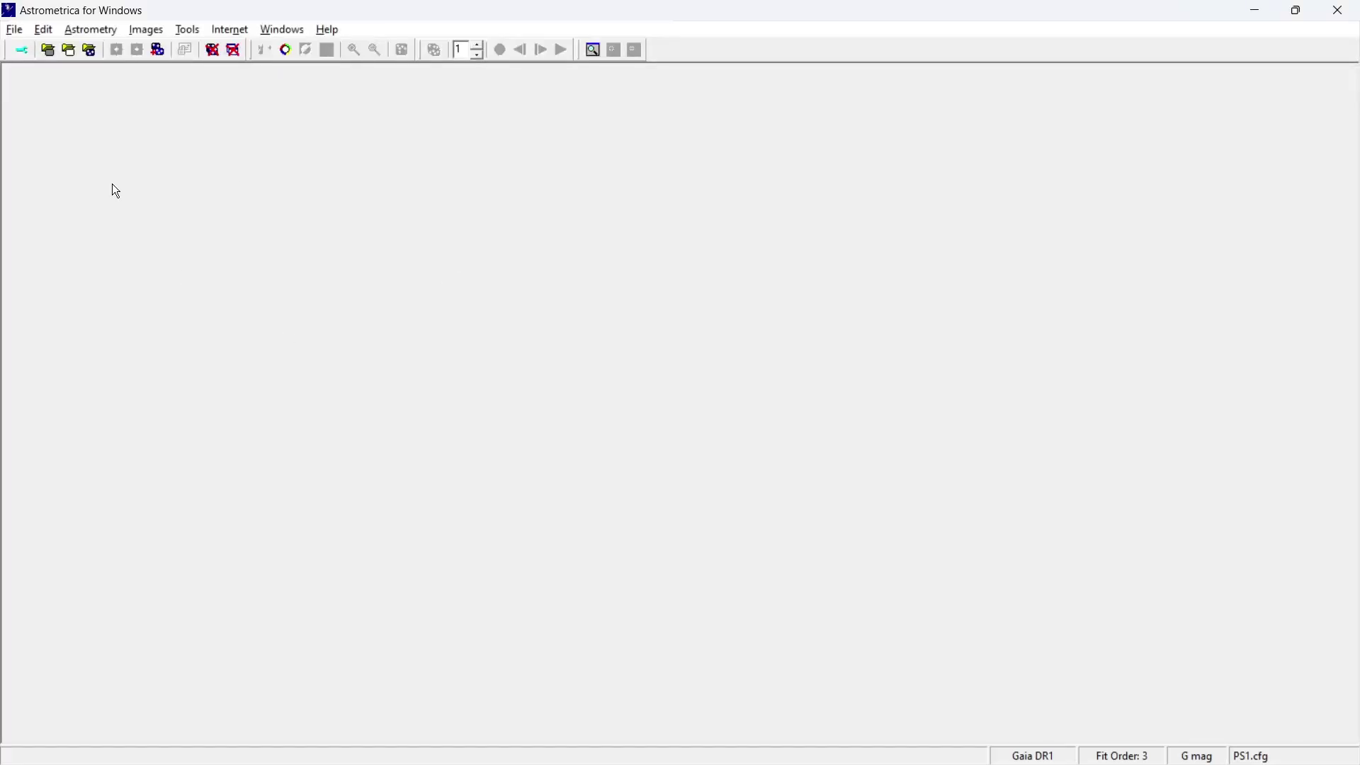
# Open all four FITS images from Downloads > Practice Image Sets > XY26_p01 > XY26_p01
pyautogui.hotkey('ctrl', 'l')
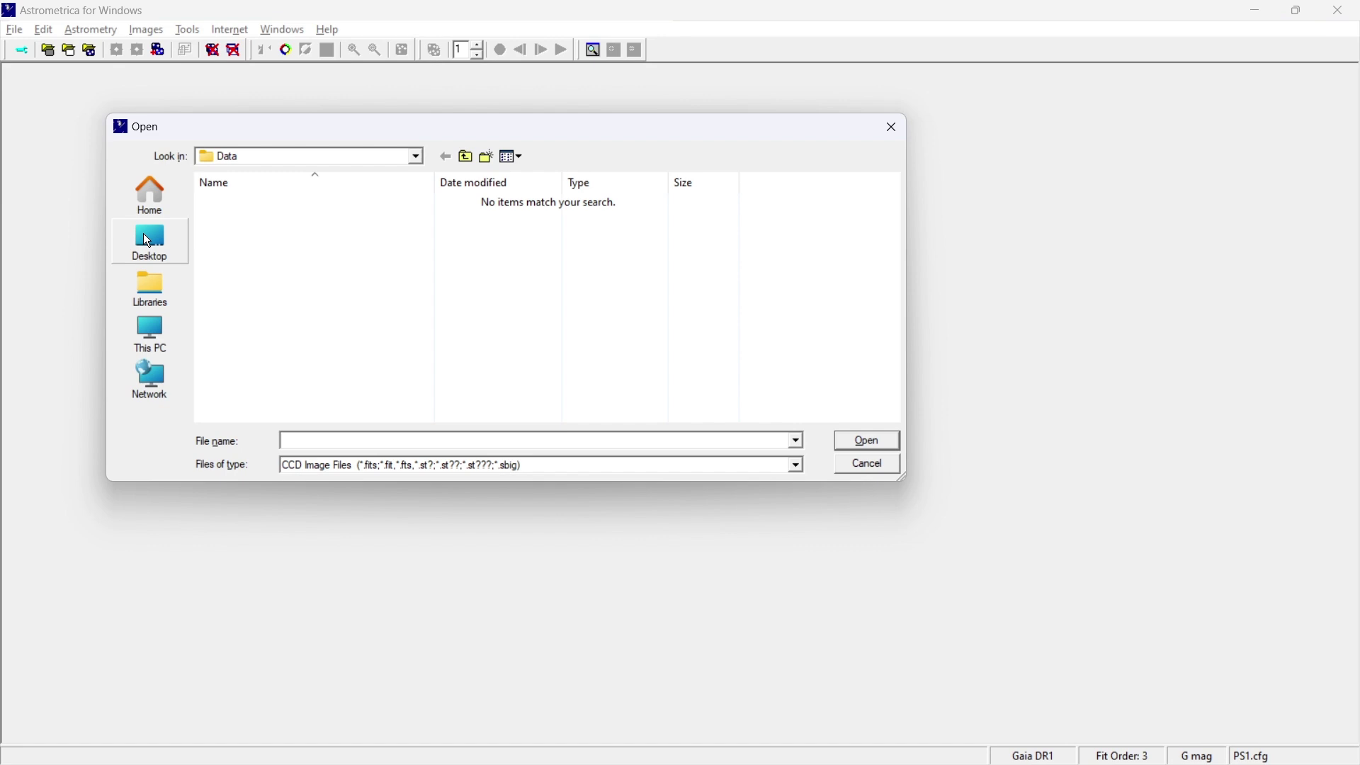
pyautogui.click(148, 241)
pyautogui.doubleClick(237, 264)
pyautogui.doubleClick(237, 220)
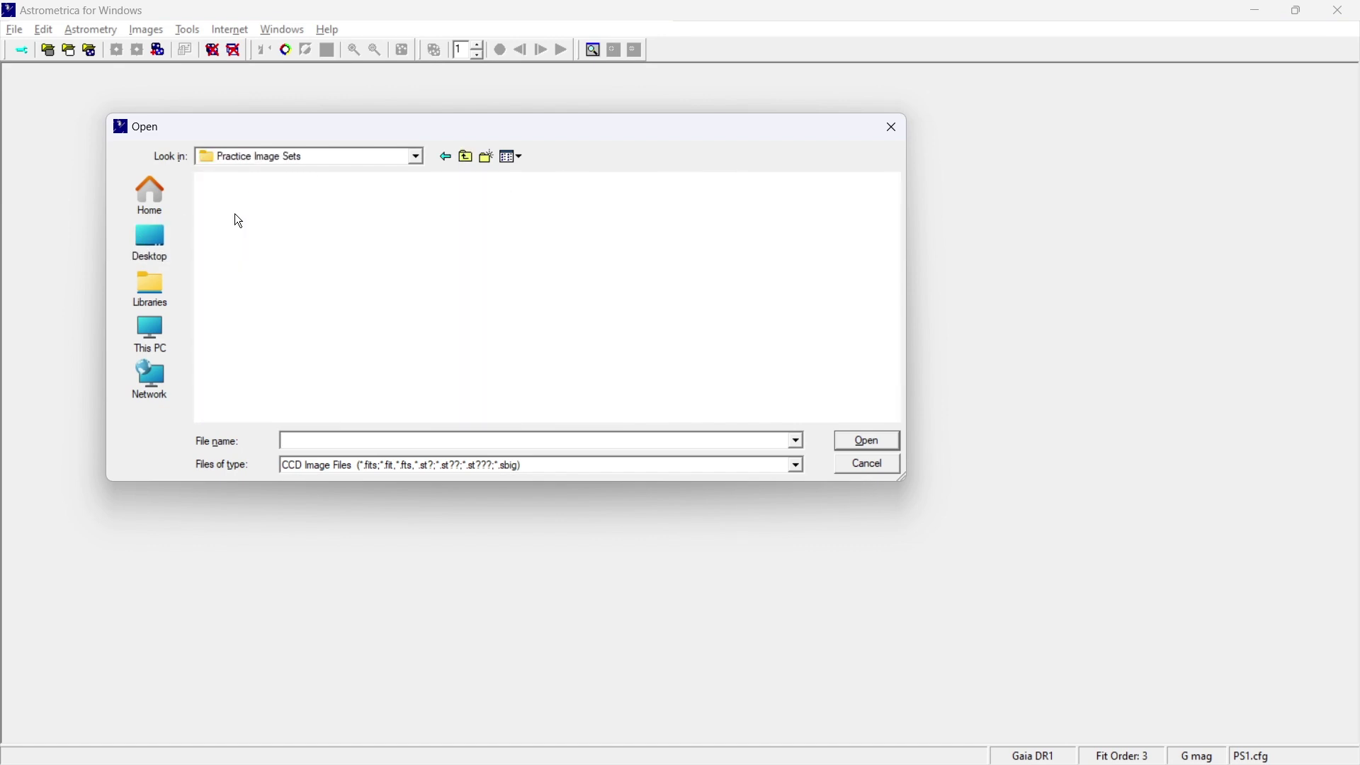
pyautogui.doubleClick(286, 241)
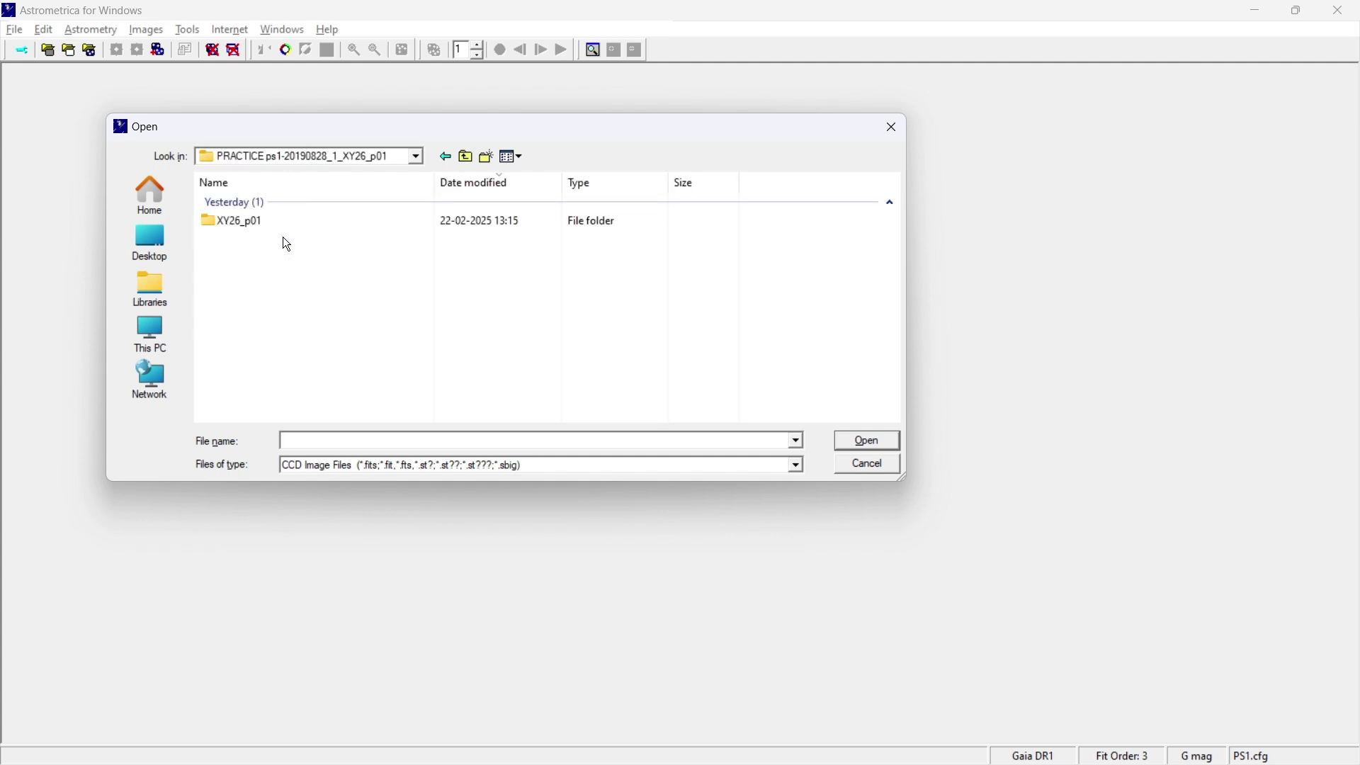
pyautogui.doubleClick(259, 225)
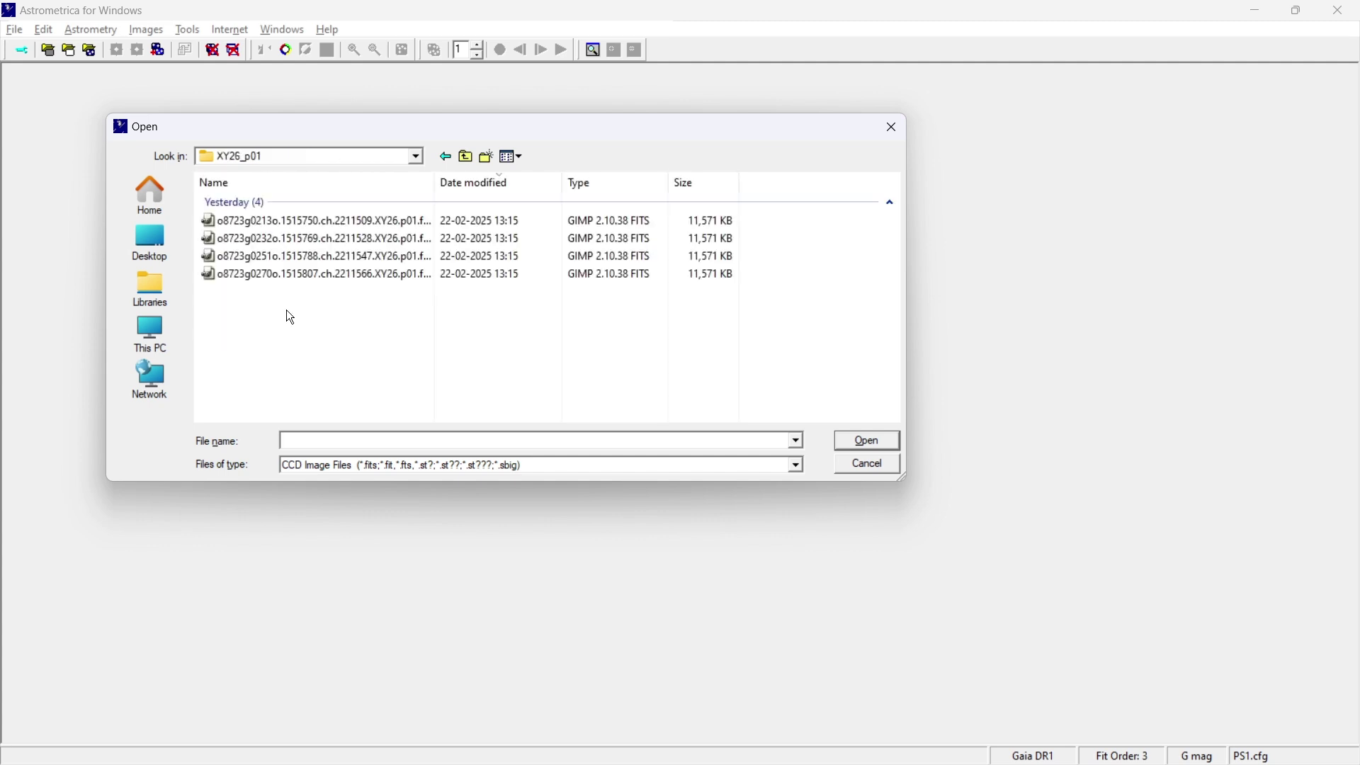
pyautogui.moveTo(291, 304); pyautogui.dragTo(281, 218)
pyautogui.press('Return')
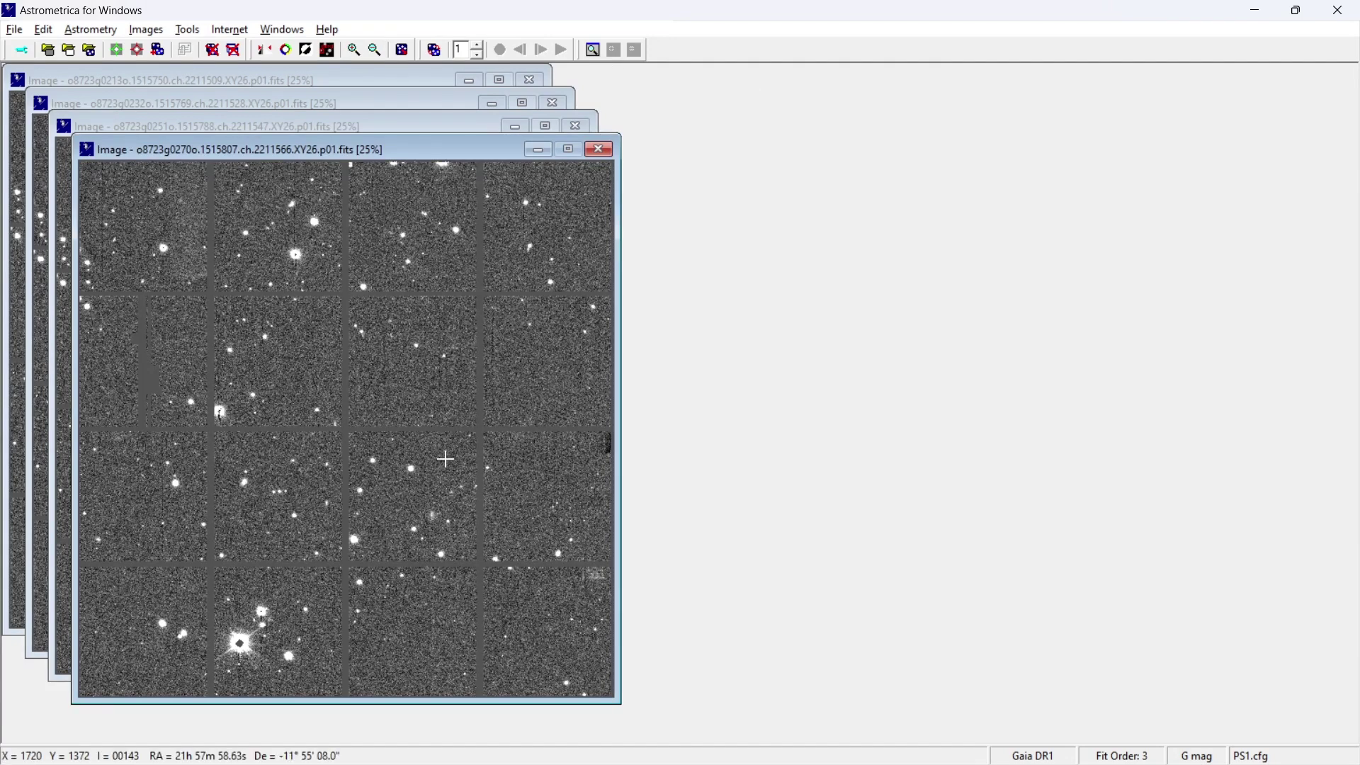
# Run astrometric data reduction on the four images, accept the field centre, and close the results
pyautogui.click(119, 51)
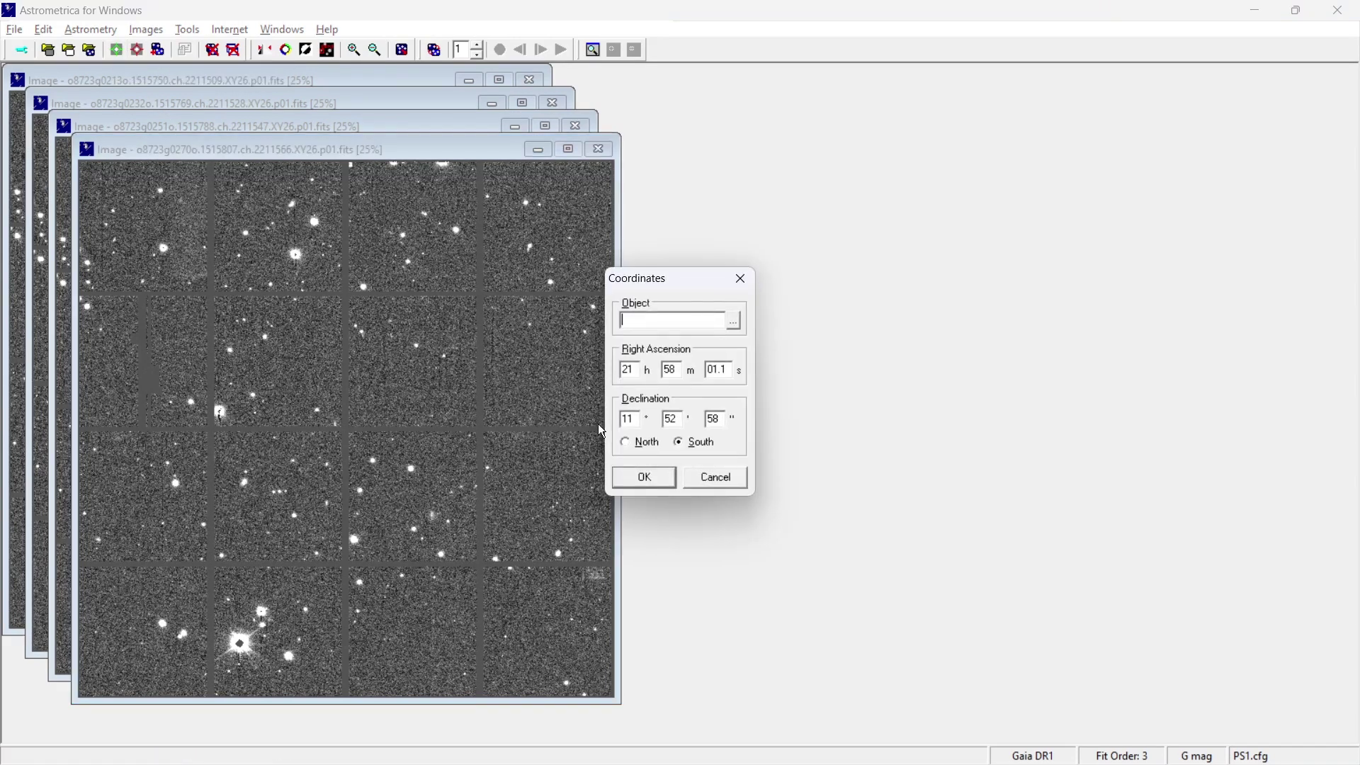
pyautogui.click(637, 469)
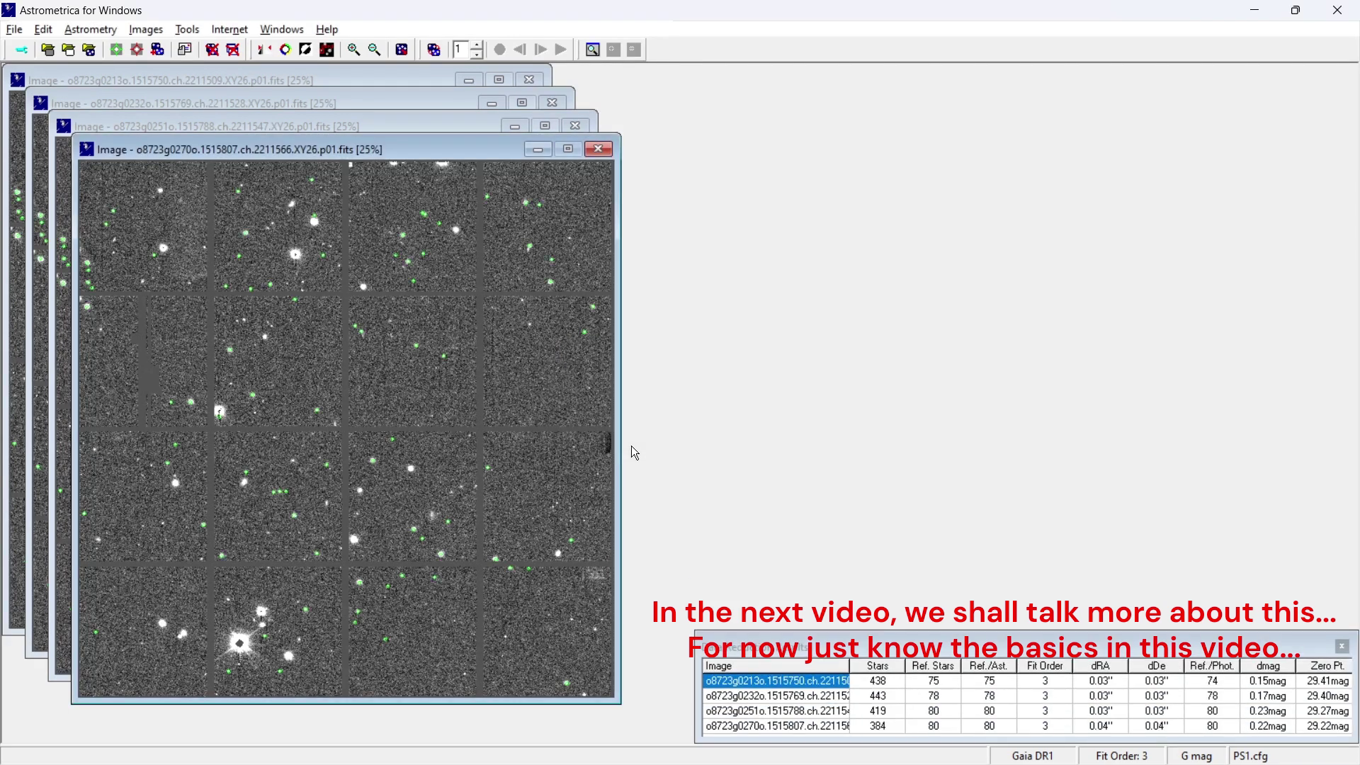
pyautogui.click(1342, 646)
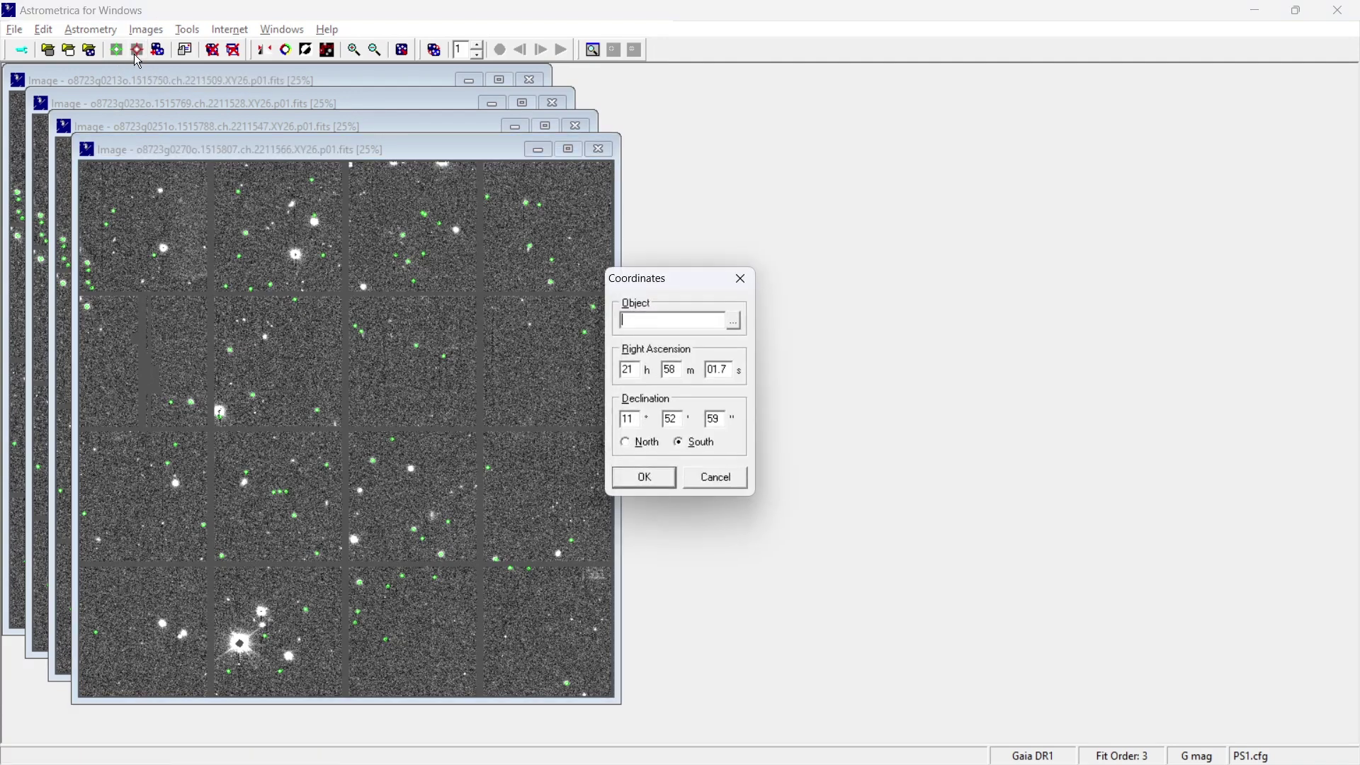
# Run moving-object detection and finish reviewing the 0.34"/min candidate
pyautogui.click(647, 479)
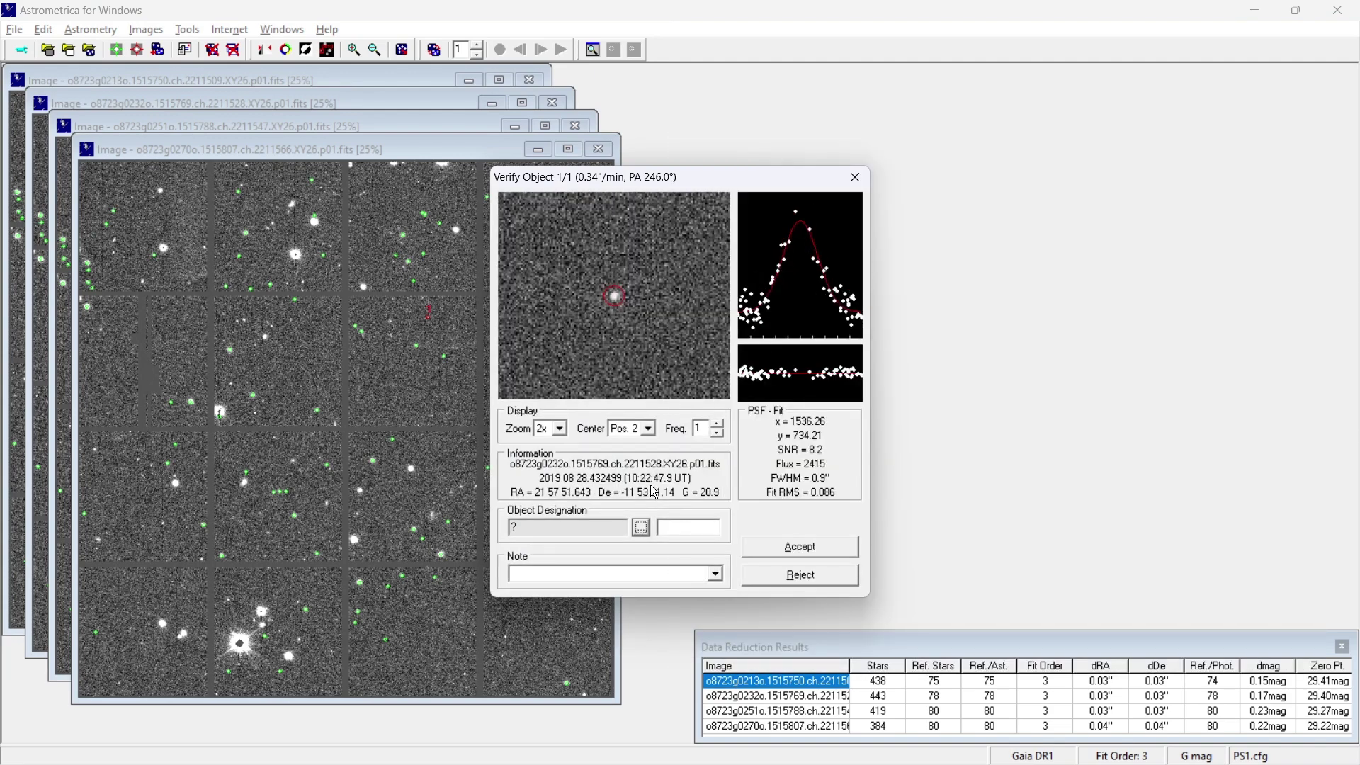
pyautogui.click(853, 182)
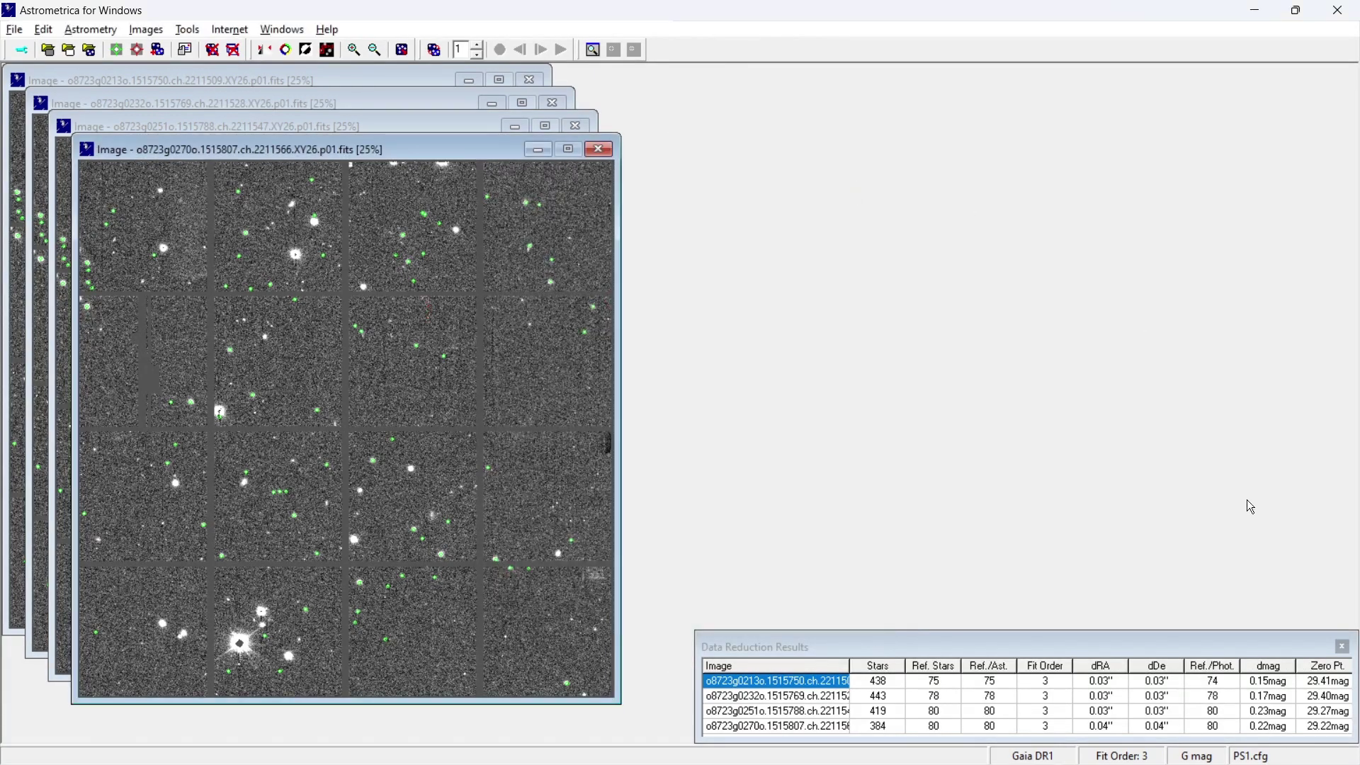
# Overlay known objects, then spread the 0270o, 0251o and 0232o image windows apart
pyautogui.click(1341, 646)
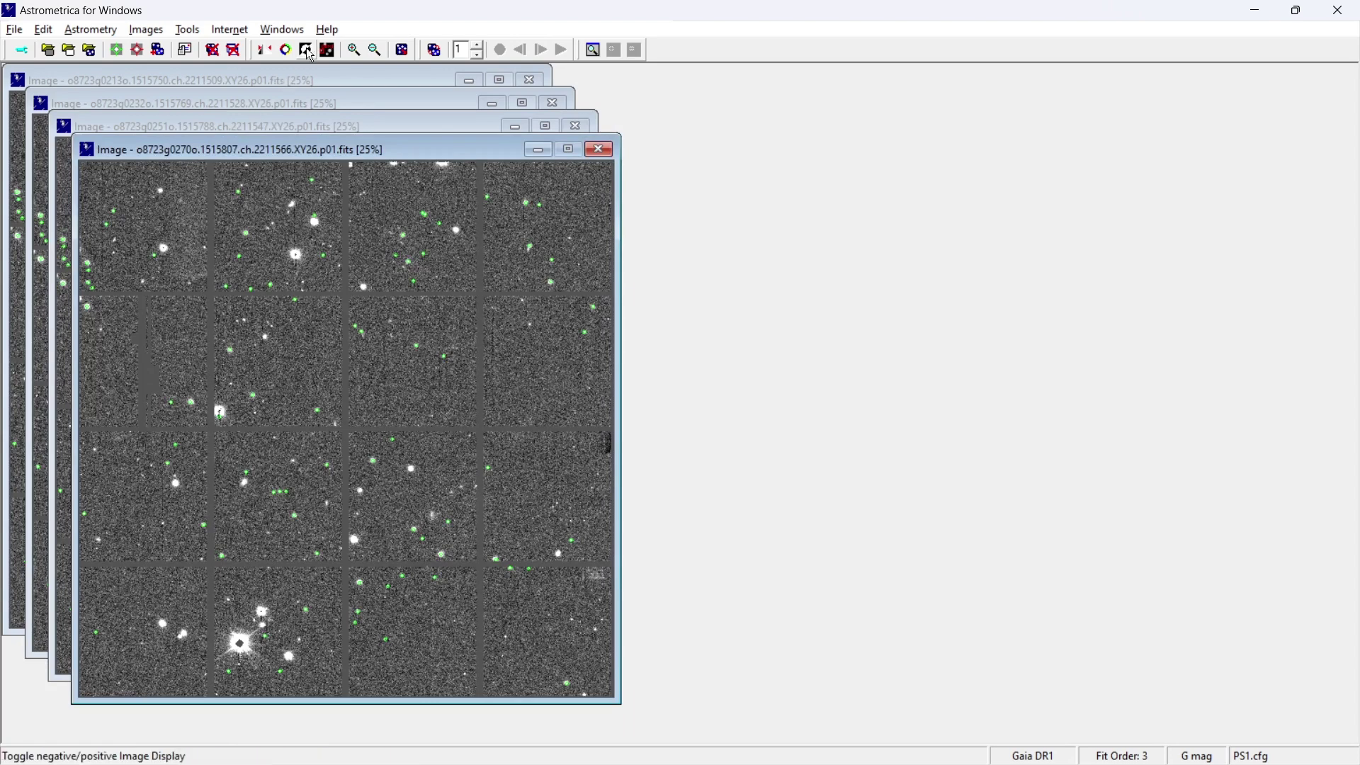
pyautogui.click(330, 54)
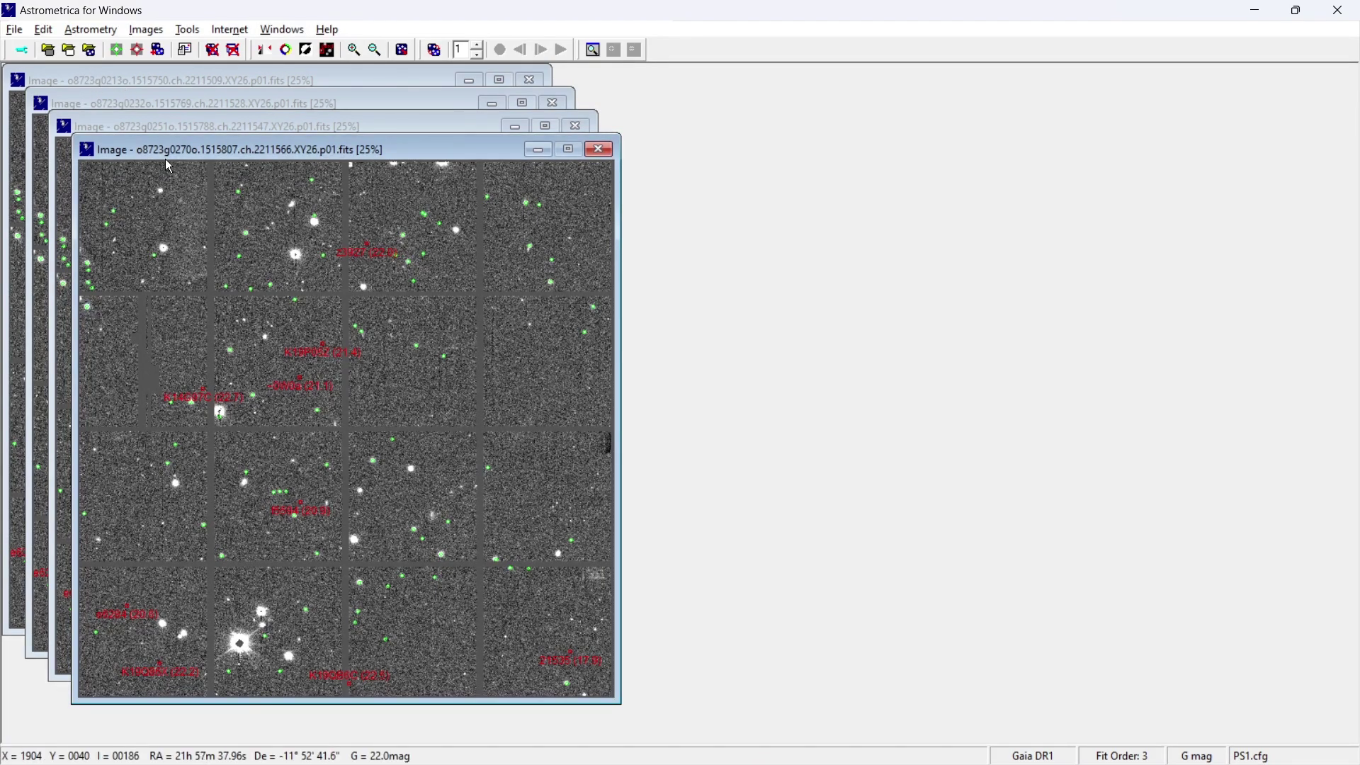
pyautogui.moveTo(169, 147); pyautogui.dragTo(701, 150)
pyautogui.moveTo(363, 121); pyautogui.dragTo(1025, 172)
pyautogui.moveTo(407, 104); pyautogui.dragTo(592, 211)
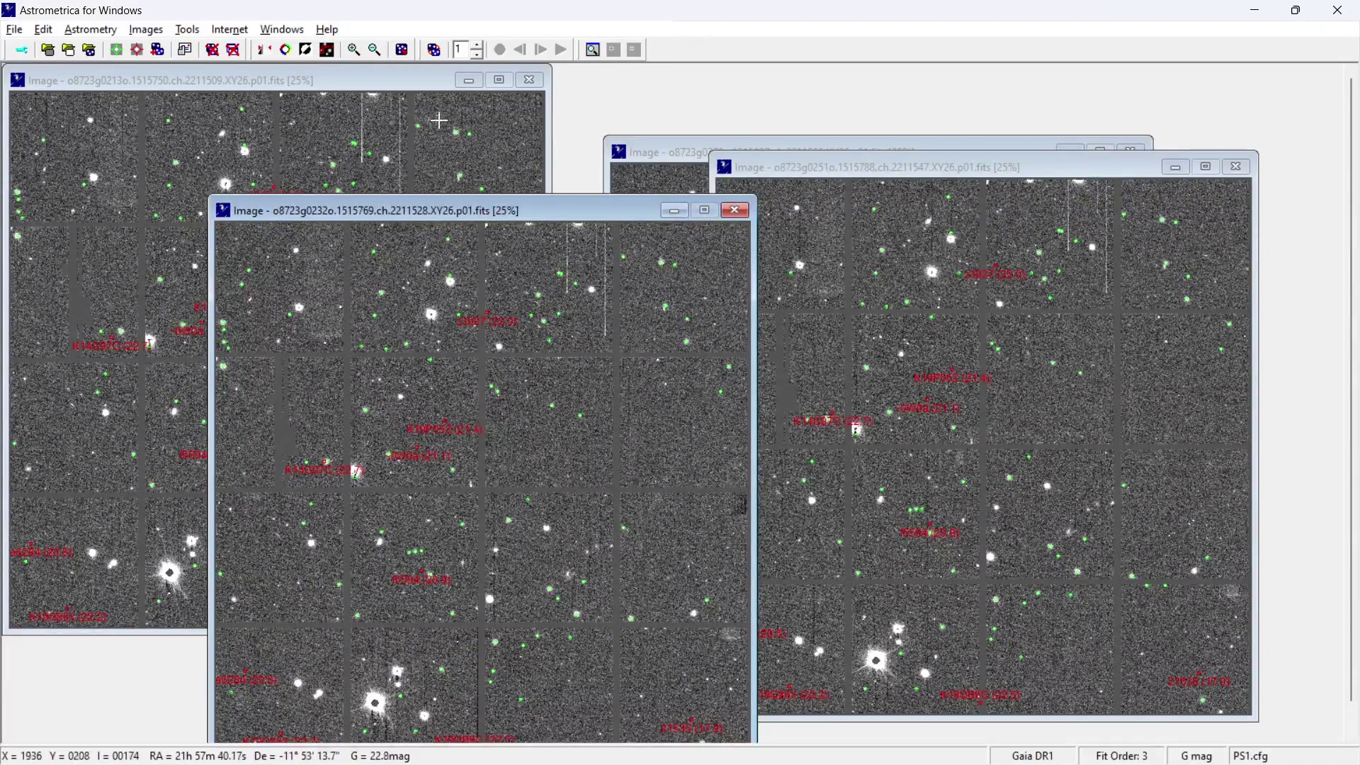
# Blink the four images in a window fitted to image size at blink frequency 3
pyautogui.click(435, 51)
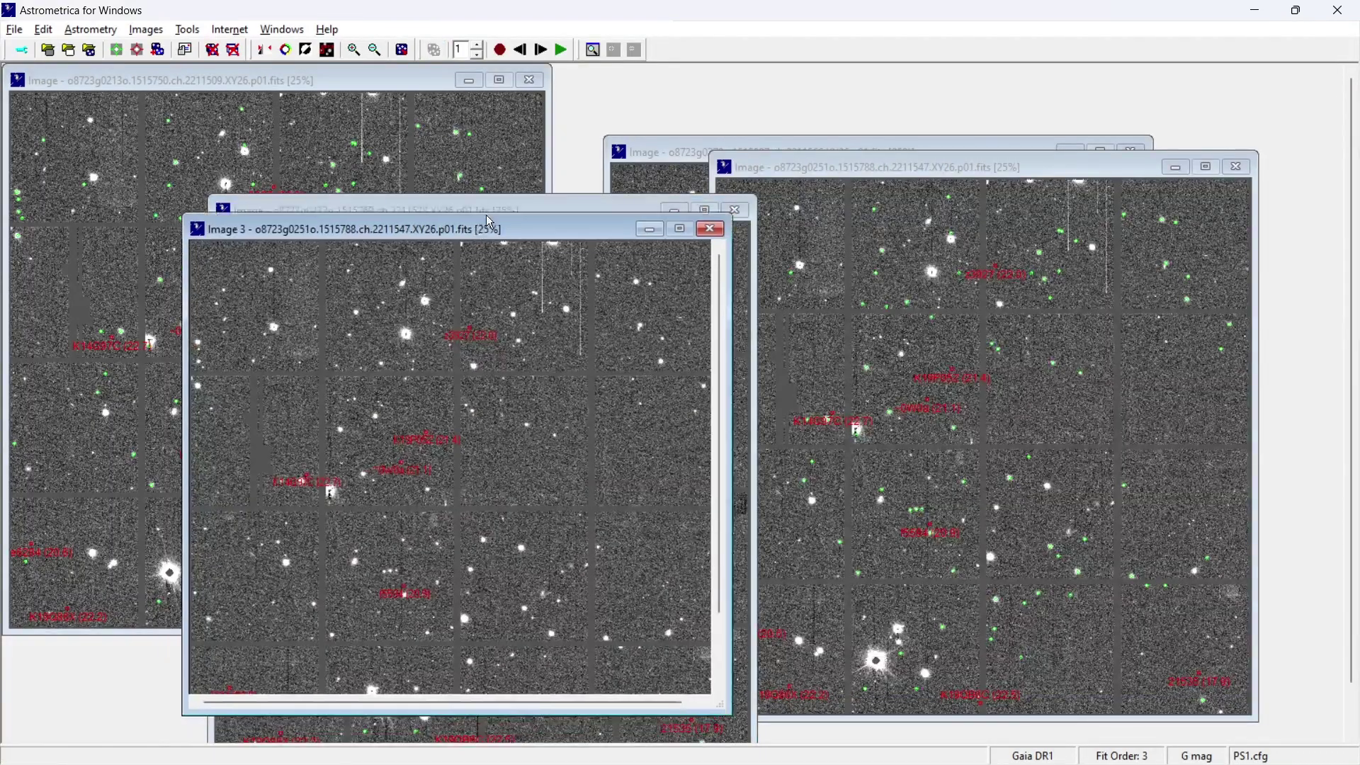
pyautogui.moveTo(488, 220); pyautogui.dragTo(581, 126)
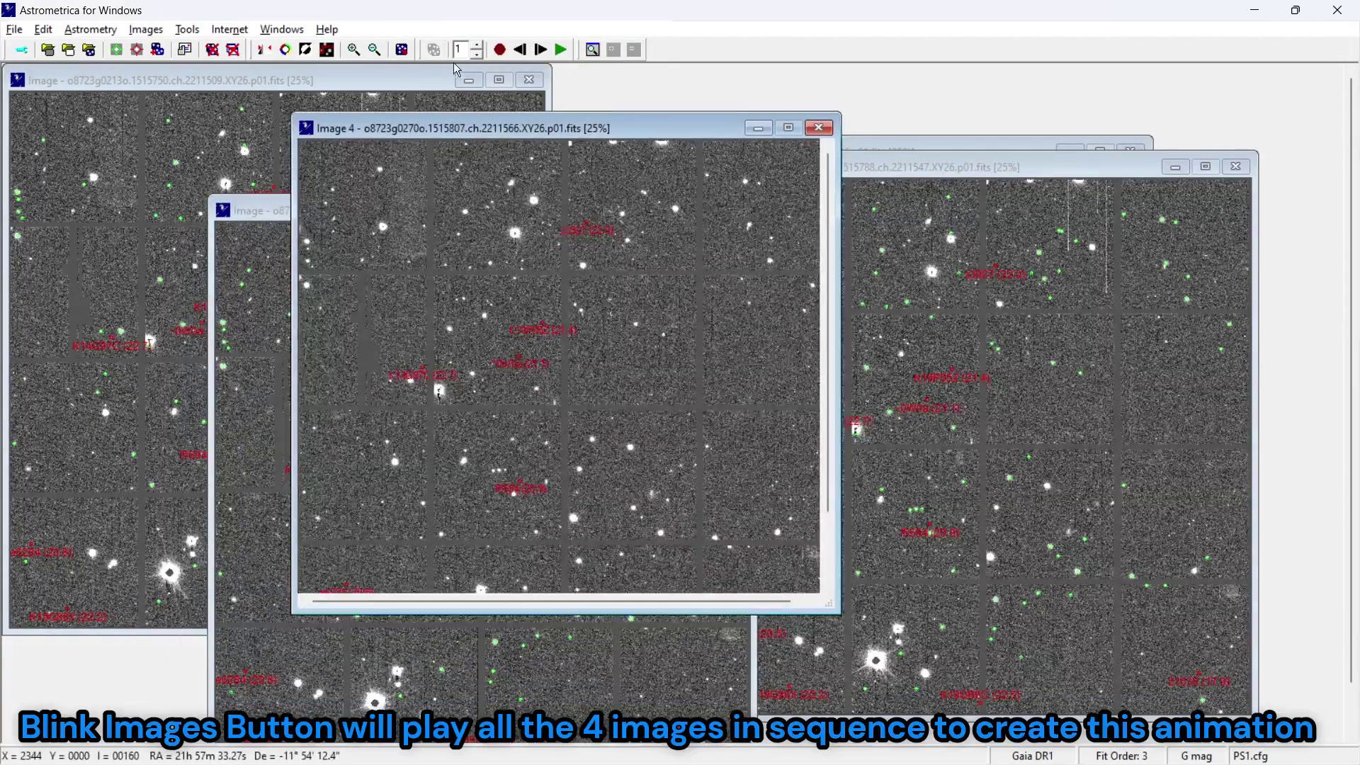
pyautogui.click(401, 51)
pyautogui.moveTo(566, 132); pyautogui.dragTo(550, 112)
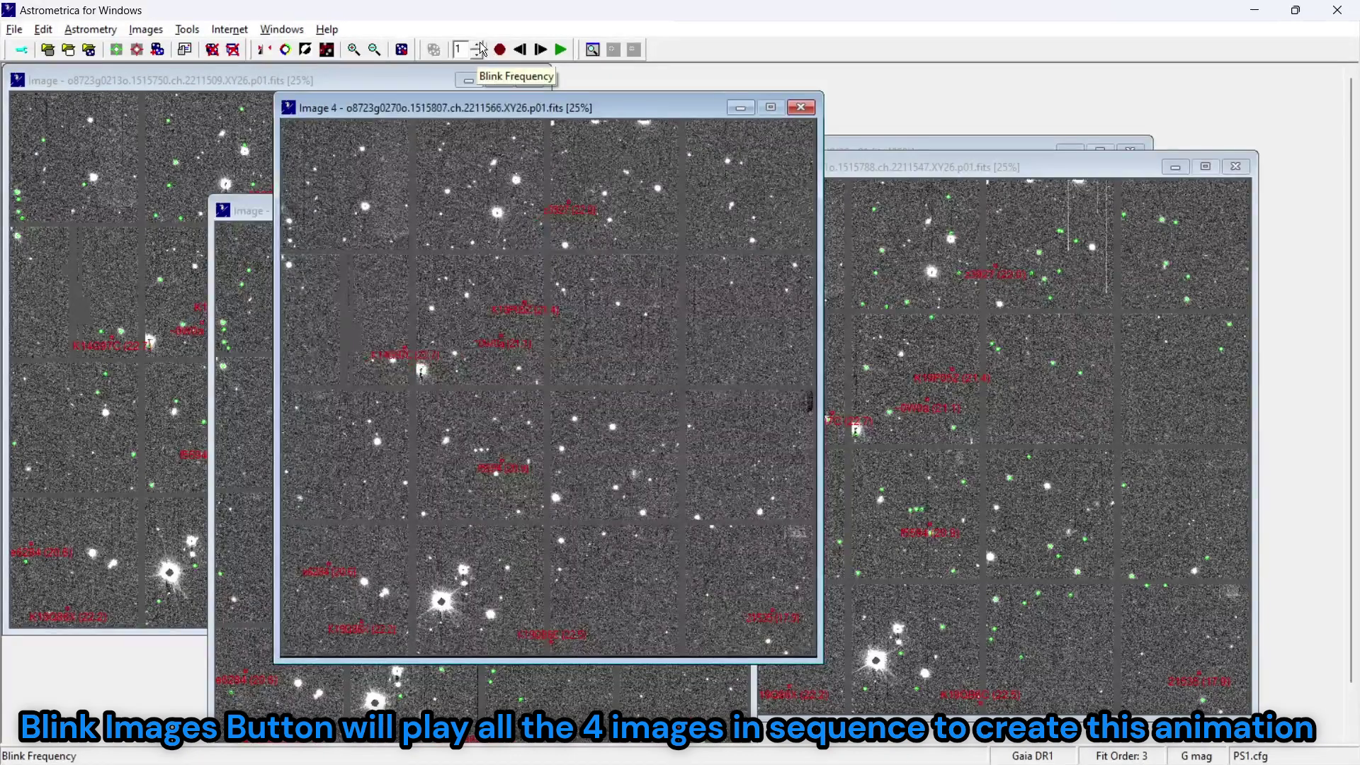
pyautogui.click(482, 46)
pyautogui.click(481, 47)
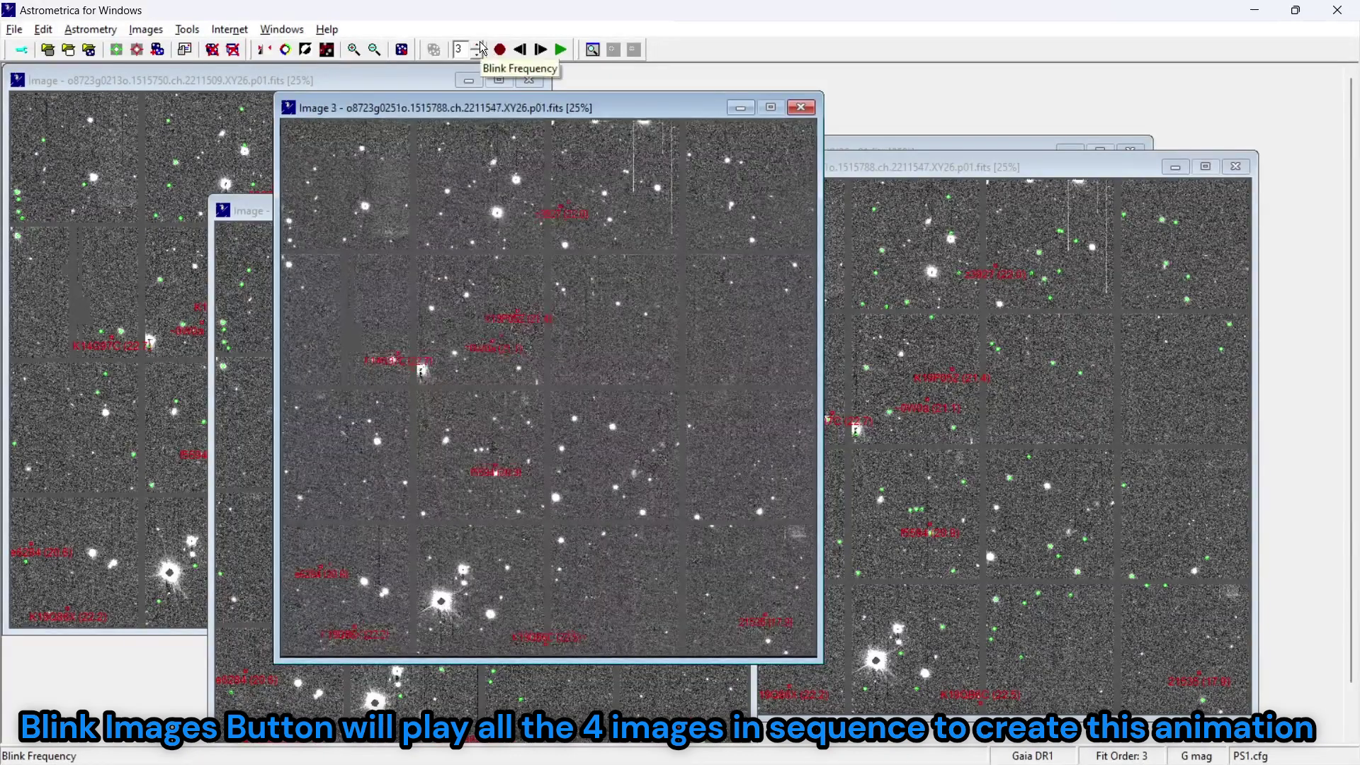